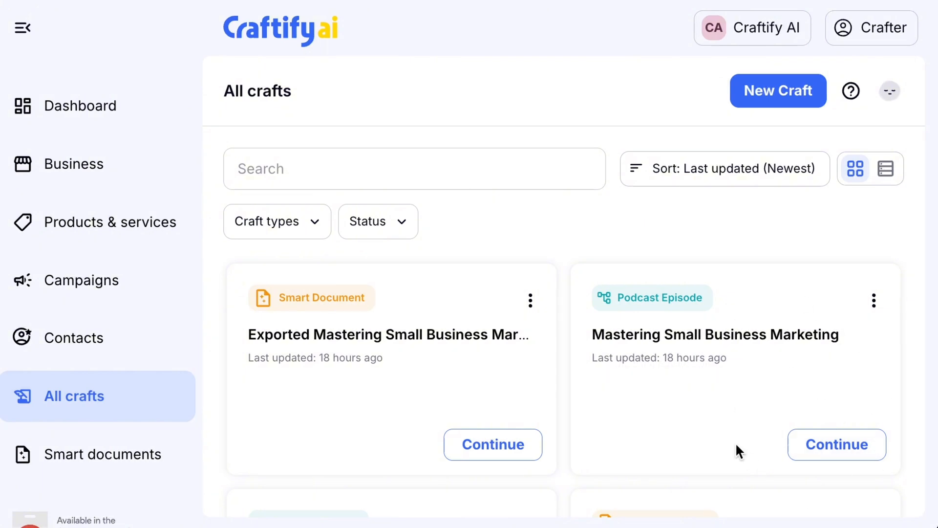
Step: Open the podcast episode craft "Mastering Small Business Marketing" and switch from its result to its crafting steps
click(844, 454)
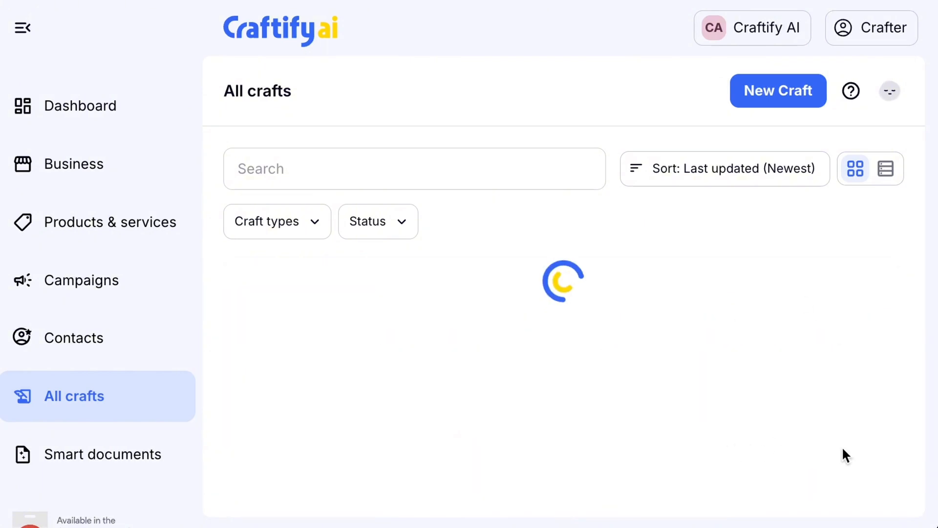
click(645, 388)
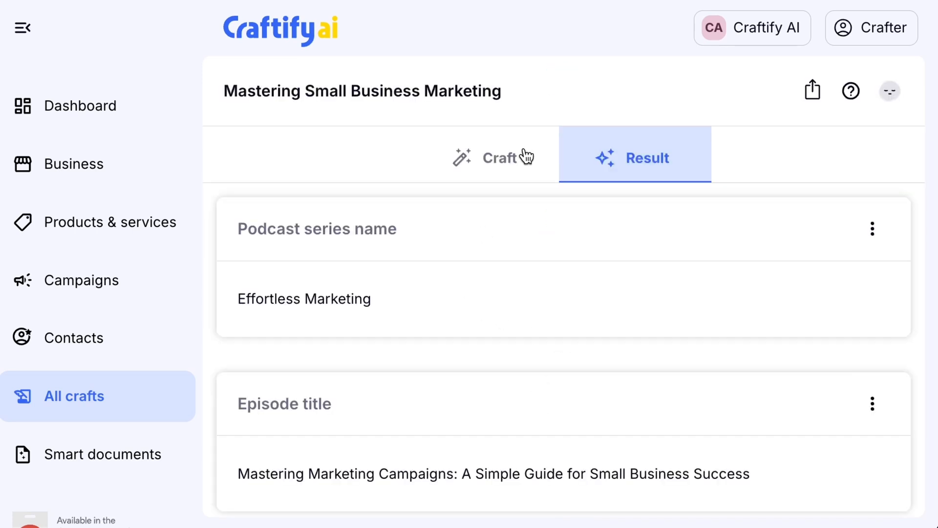
click(508, 157)
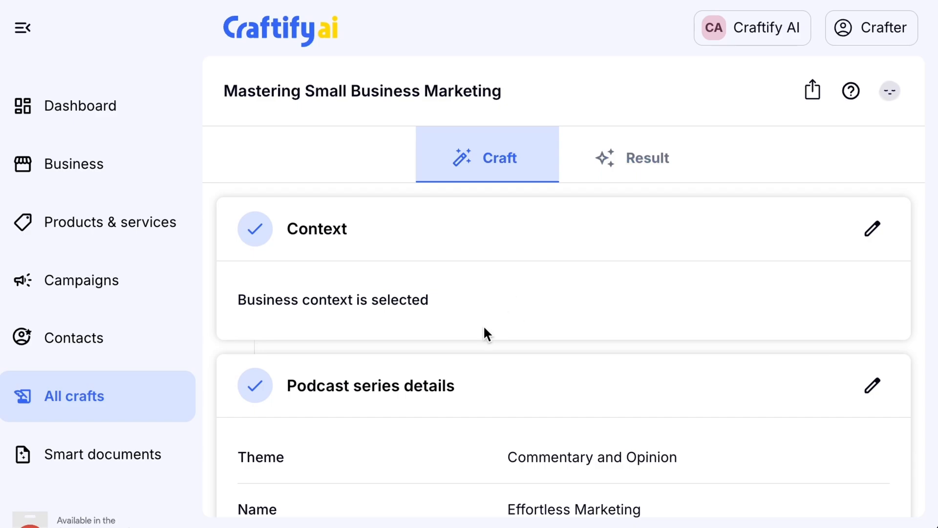
Step: Reopen the Cover images step at the end of the craft for editing and start adding an image
scroll(484, 334, down, 1)
scroll(484, 334, down, 3)
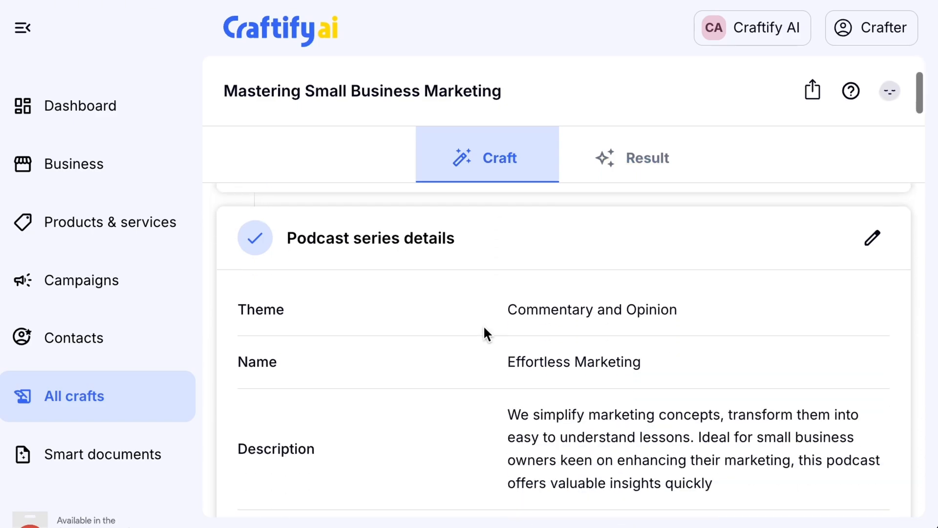
scroll(484, 328, down, 12)
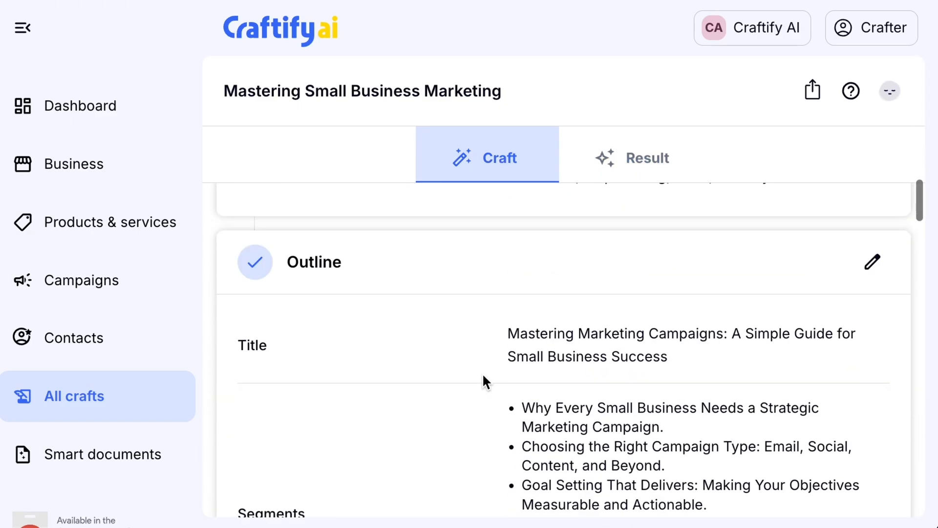
scroll(483, 376, down, 20)
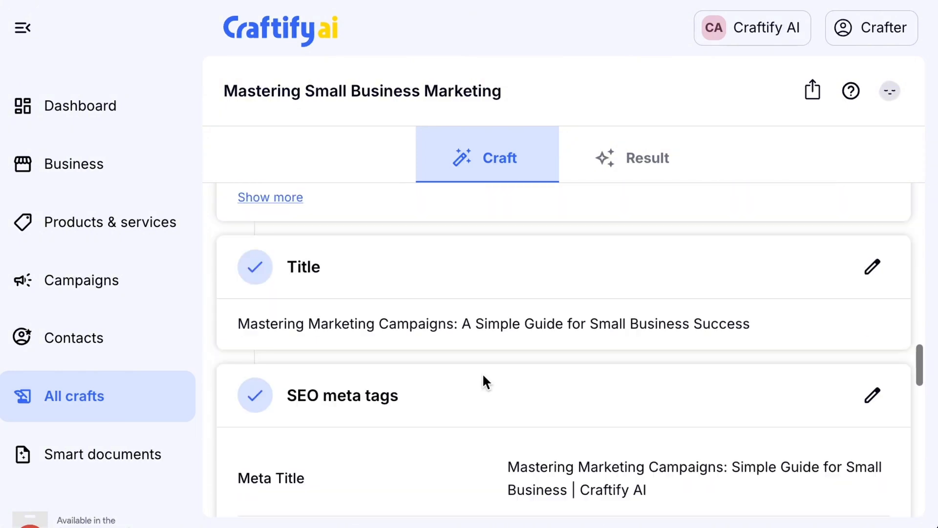
scroll(484, 382, down, 20)
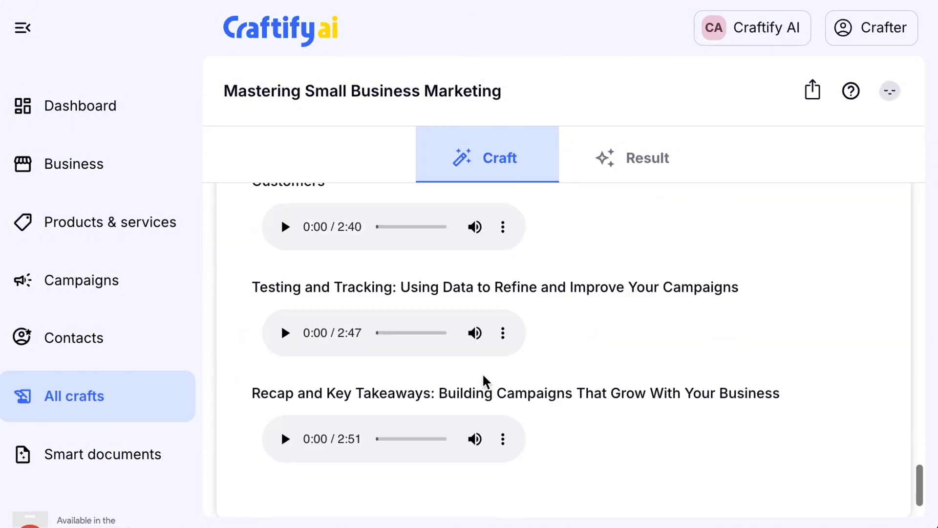
scroll(483, 381, down, 3)
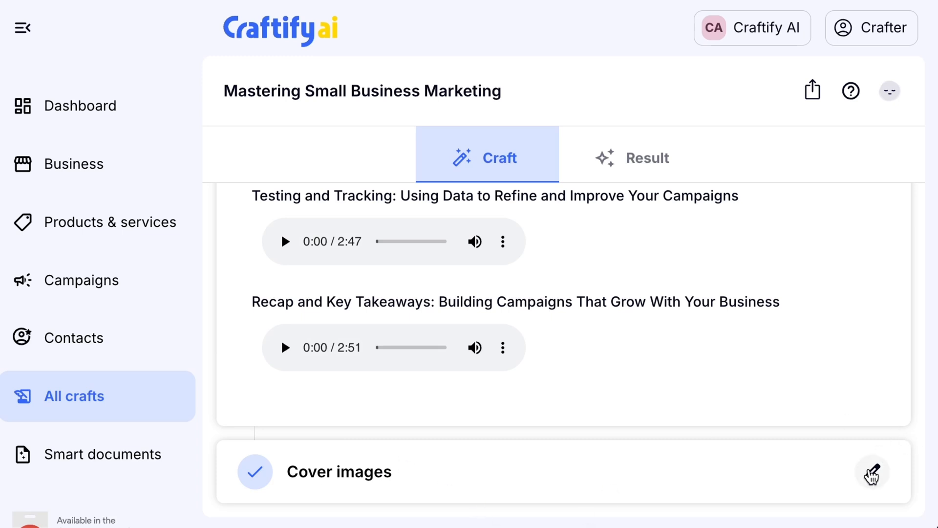
click(872, 472)
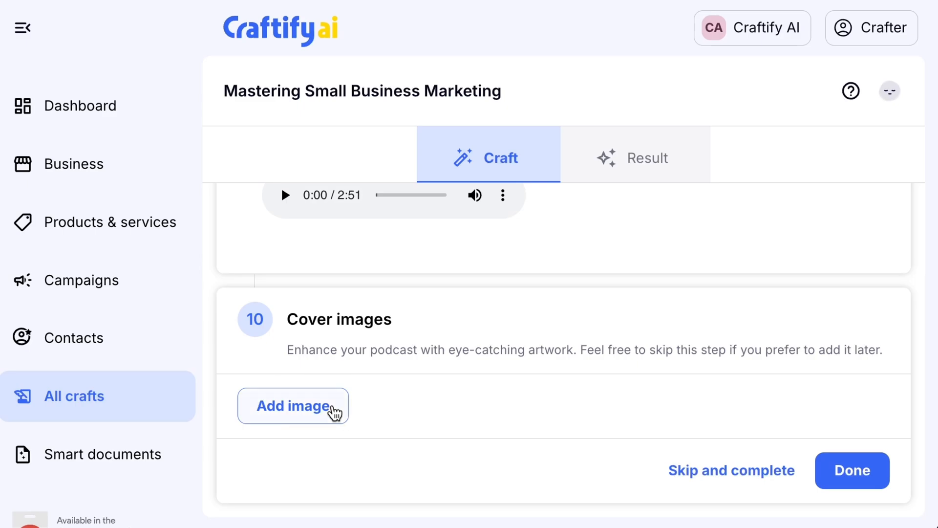
click(292, 416)
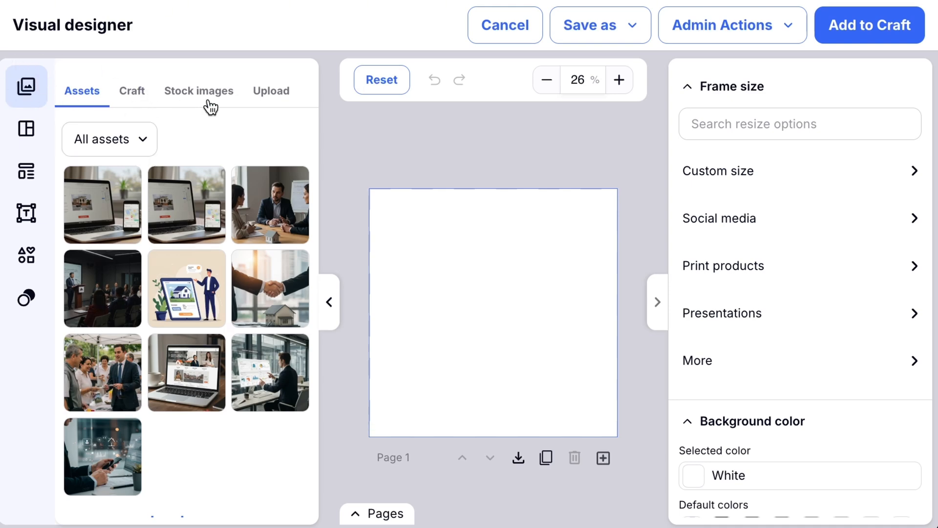
Step: Craft an AI image from the prefilled puzzle-piece lightbulb description using a 16:9 aspect ratio
click(126, 98)
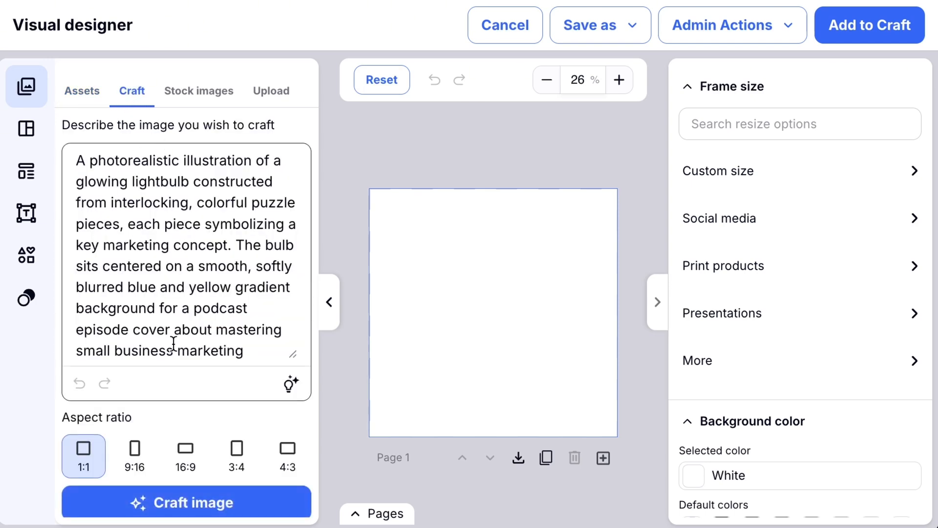
scroll(231, 221, down, 3)
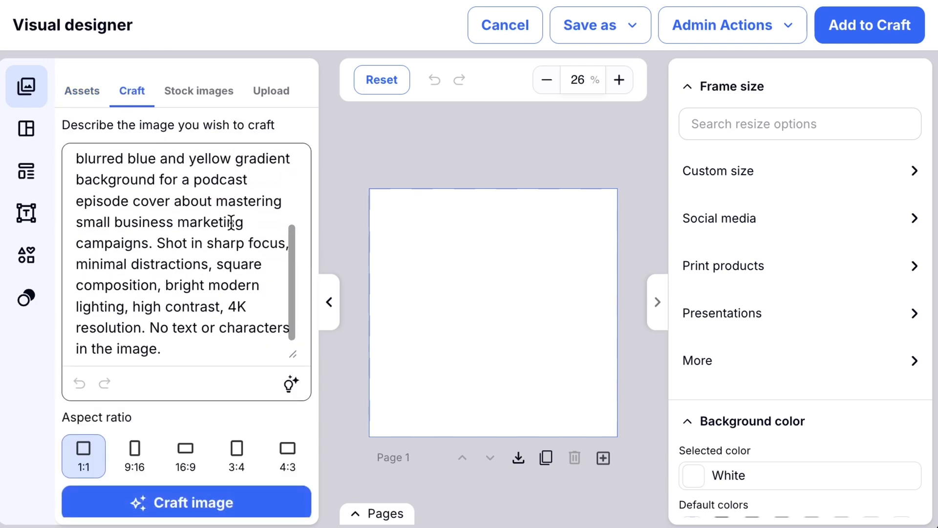
scroll(228, 261, up, 2)
scroll(228, 261, up, 1)
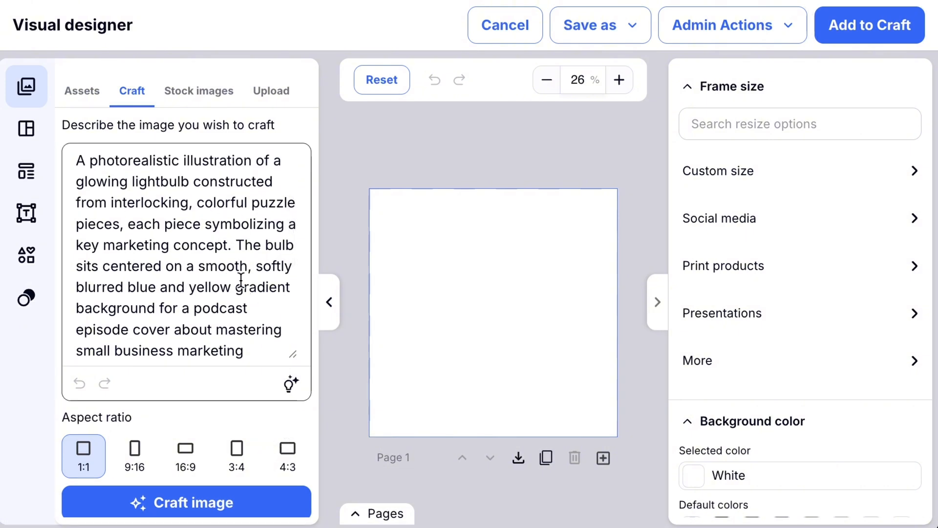
drag(189, 286, 255, 293)
click(257, 340)
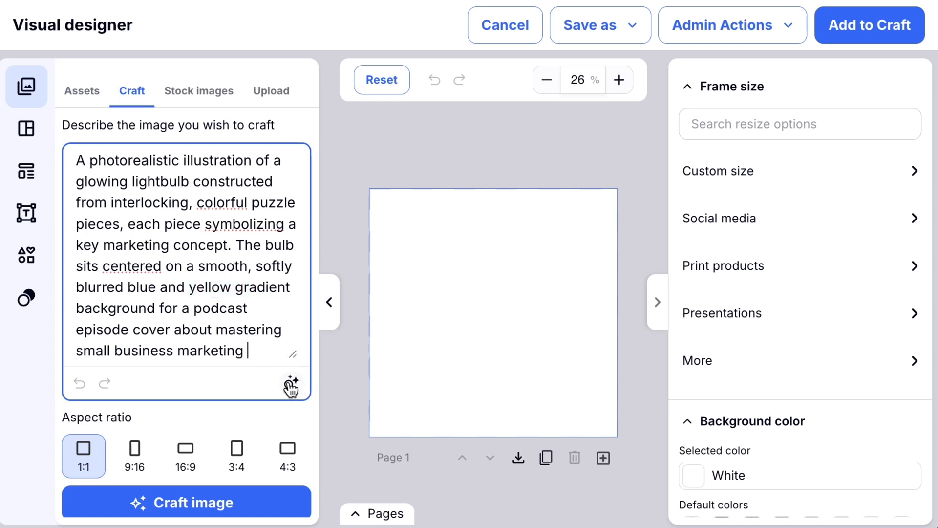
scroll(189, 404, down, 1)
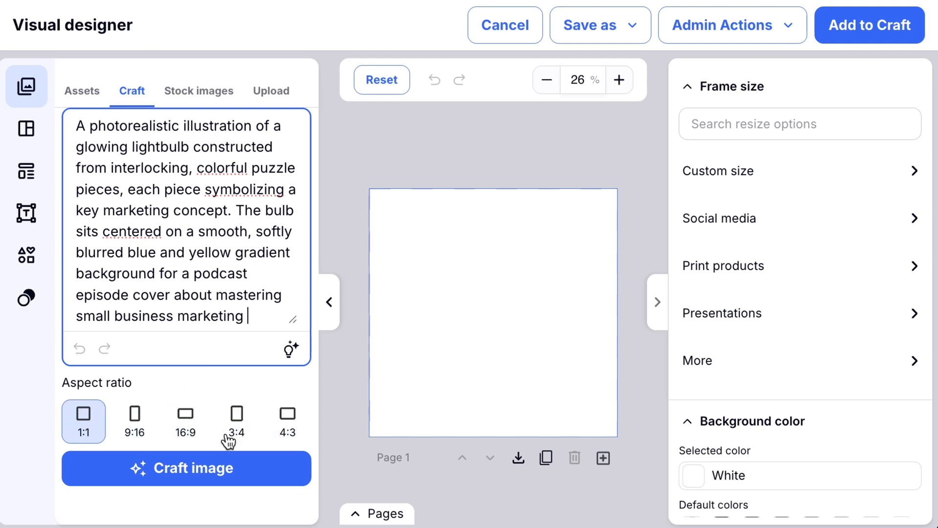
click(188, 417)
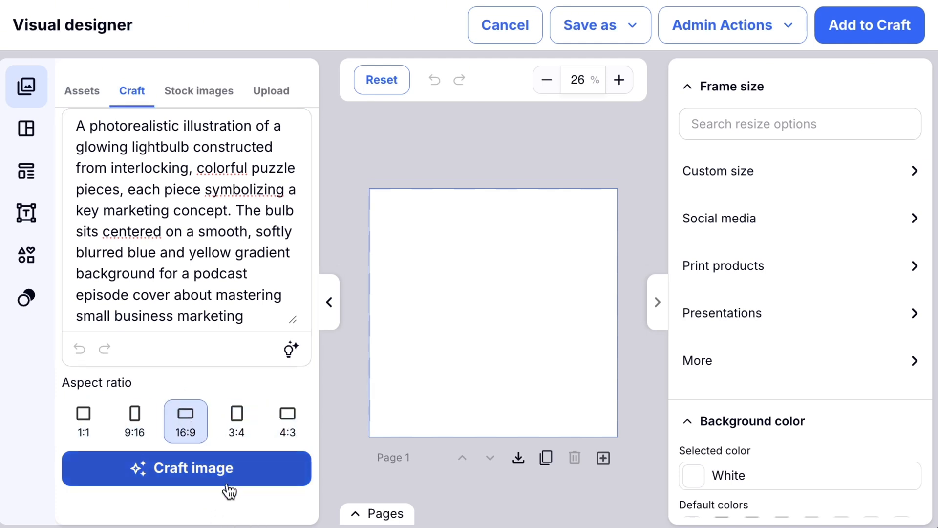
click(217, 465)
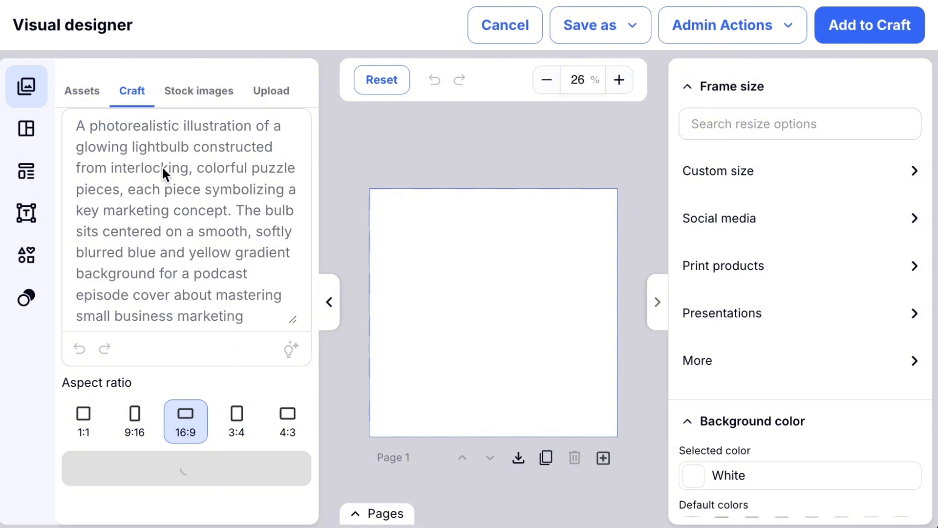
Step: Place the crafted lightbulb image on the canvas and size it to span about the full page width
scroll(158, 142, down, 5)
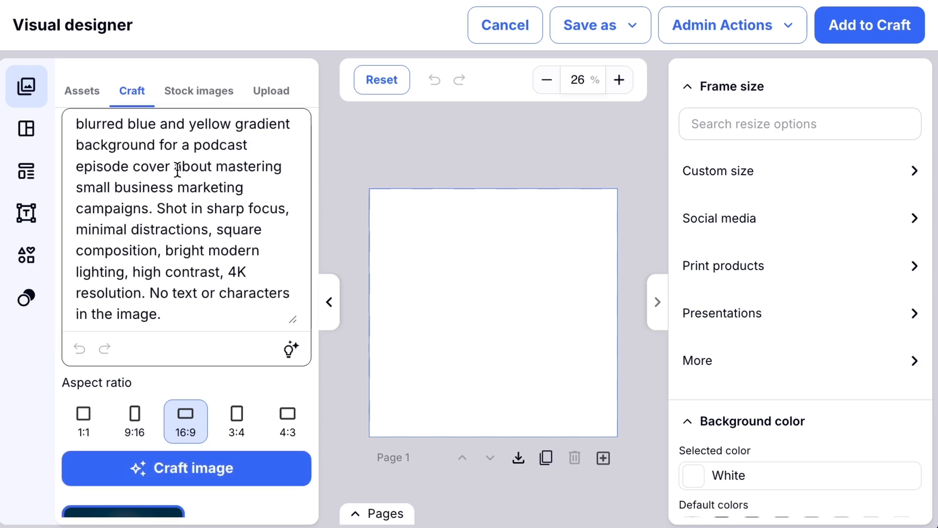
scroll(227, 473, down, 2)
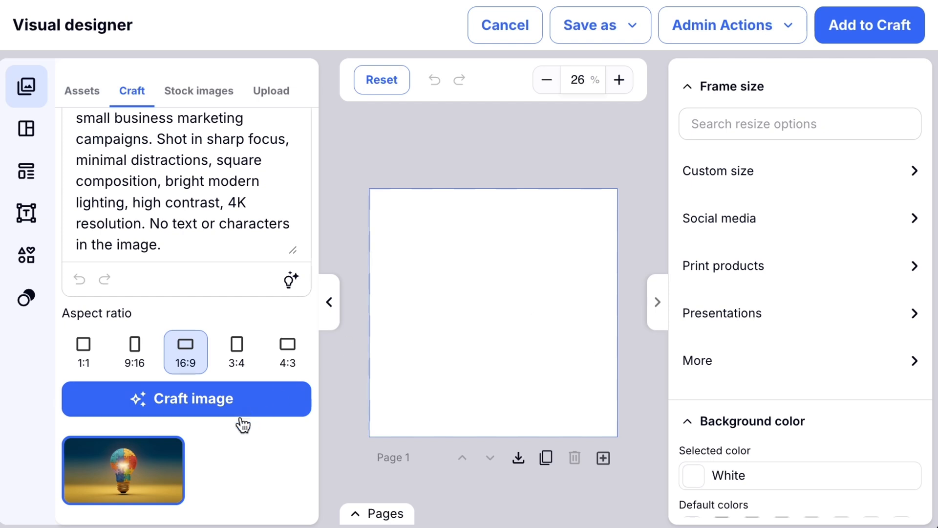
click(140, 459)
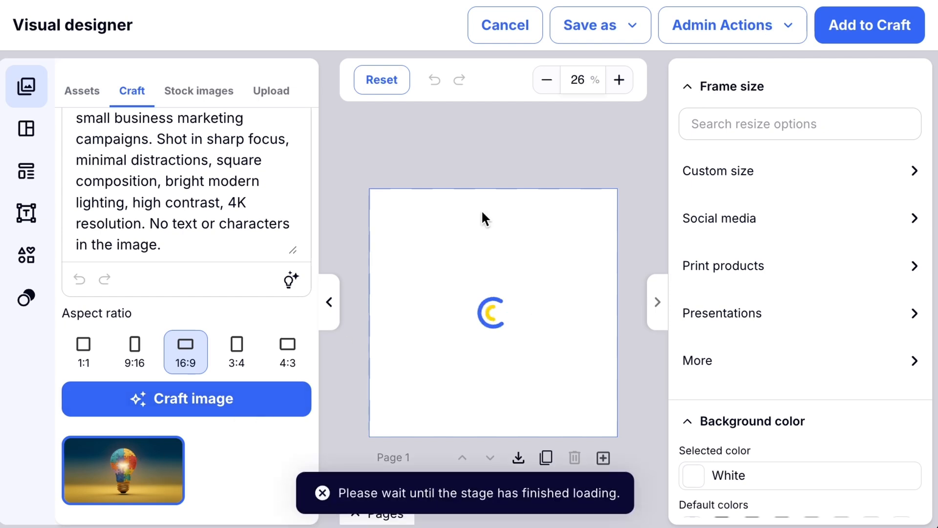
drag(431, 228, 606, 357)
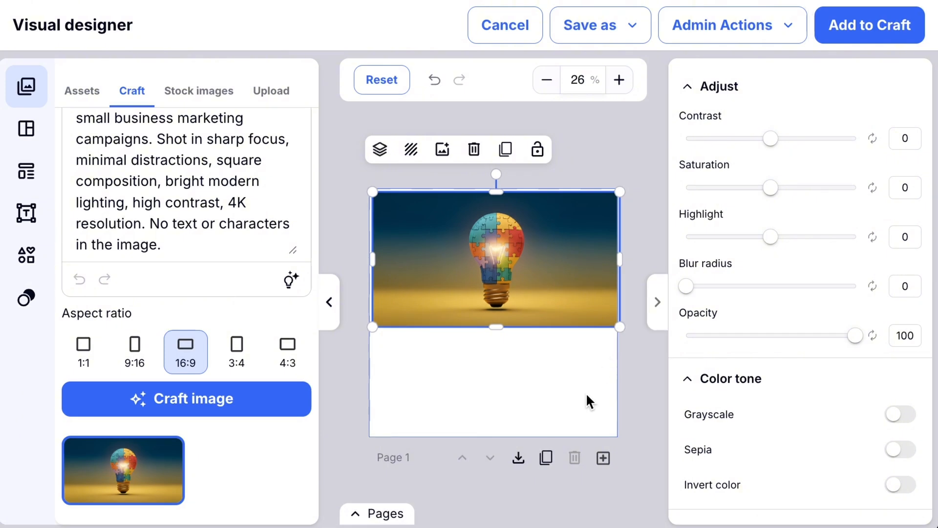
scroll(203, 247, up, 5)
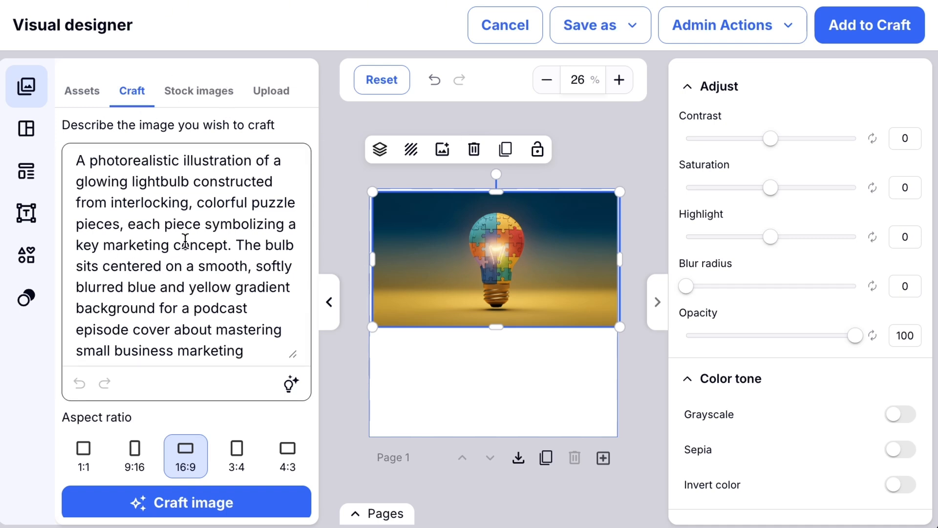
click(201, 100)
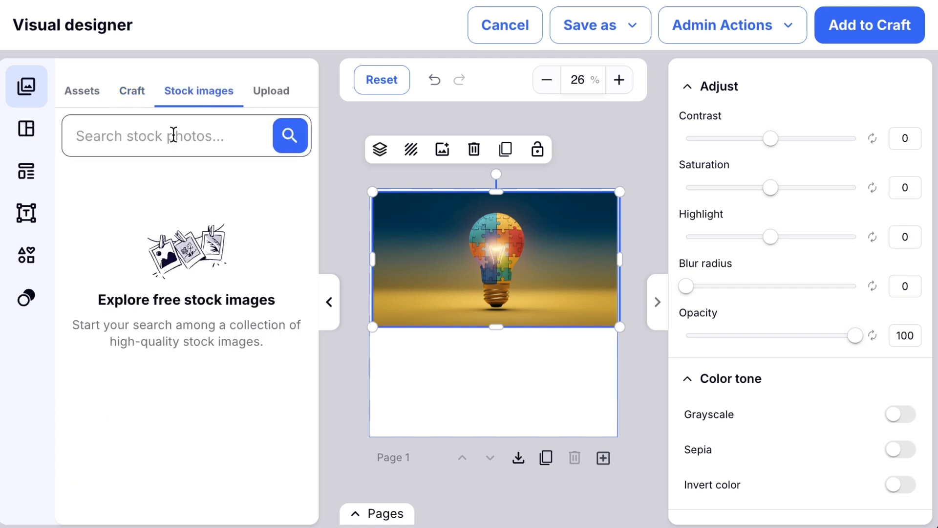
click(277, 93)
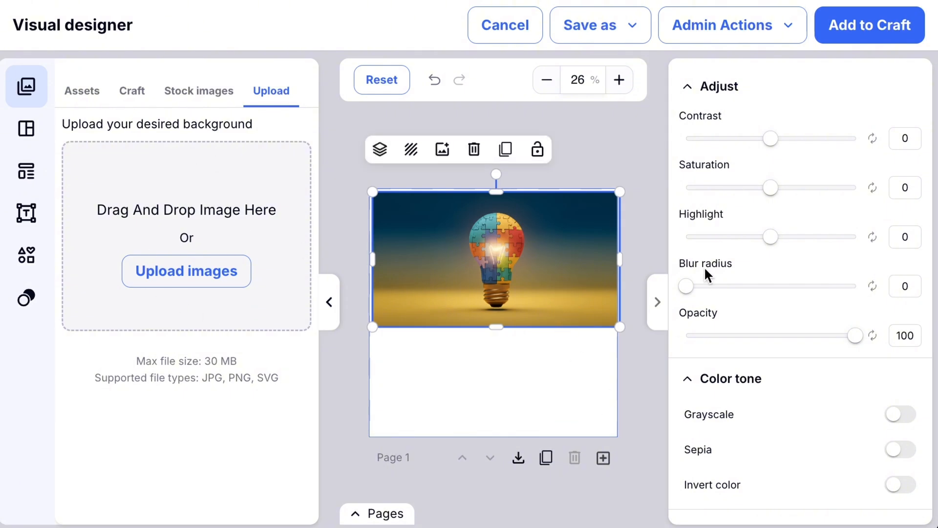
Step: Set the lightbulb image's contrast to 24 and its saturation to -46
drag(771, 138, 791, 139)
drag(775, 185, 731, 194)
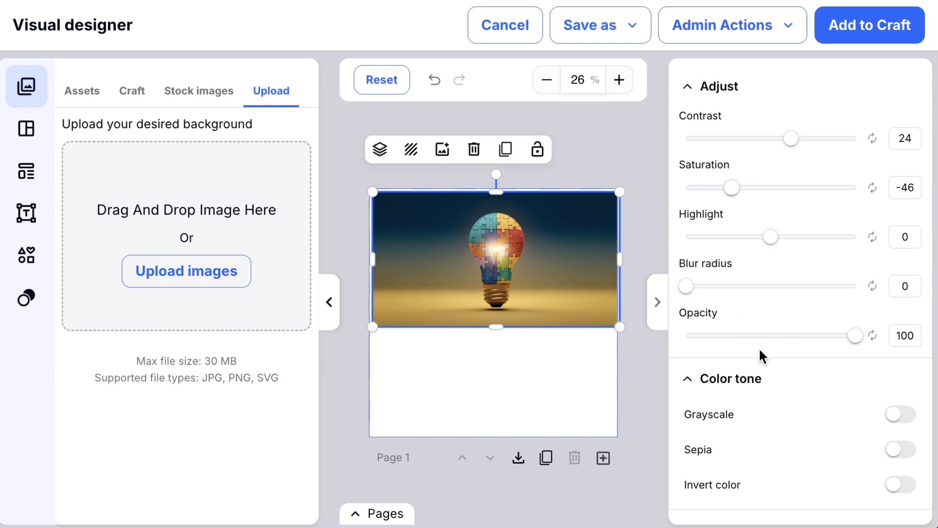
Step: Remove the background from the lightbulb image
scroll(684, 383, down, 5)
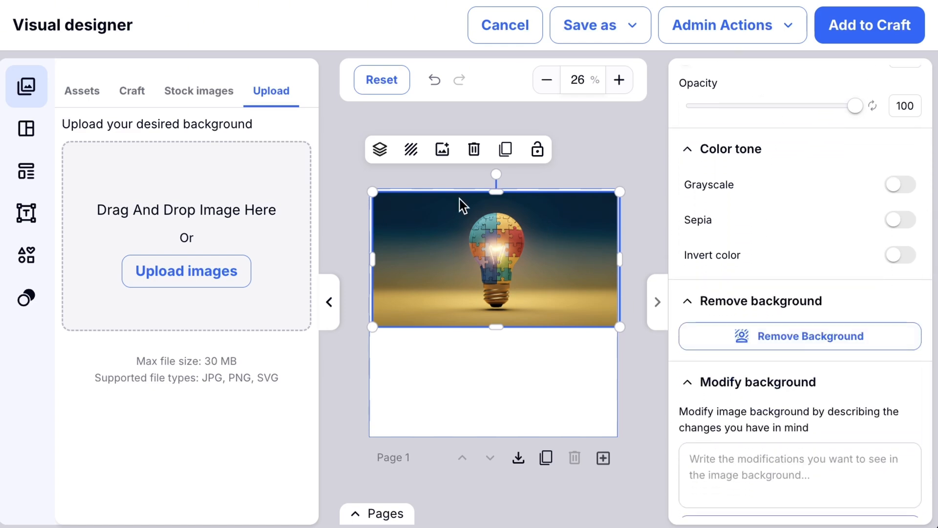
scroll(821, 245, down, 1)
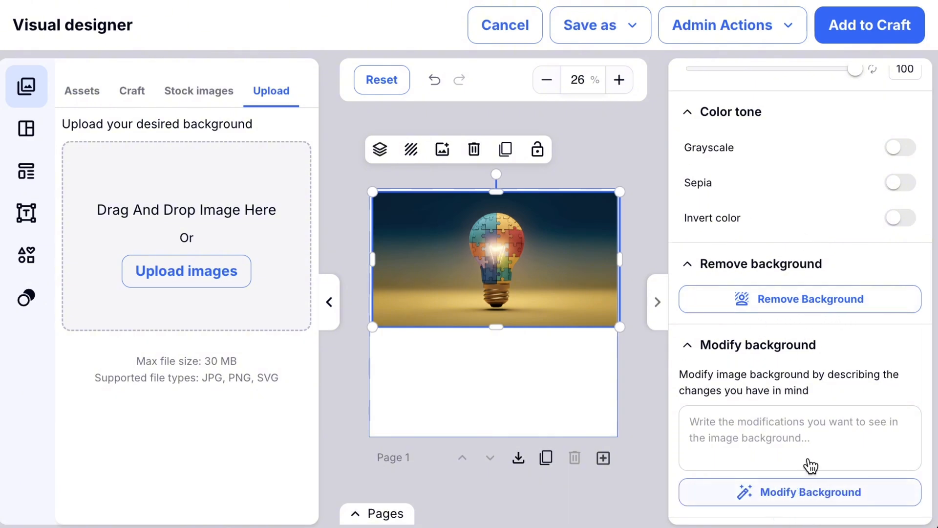
click(830, 303)
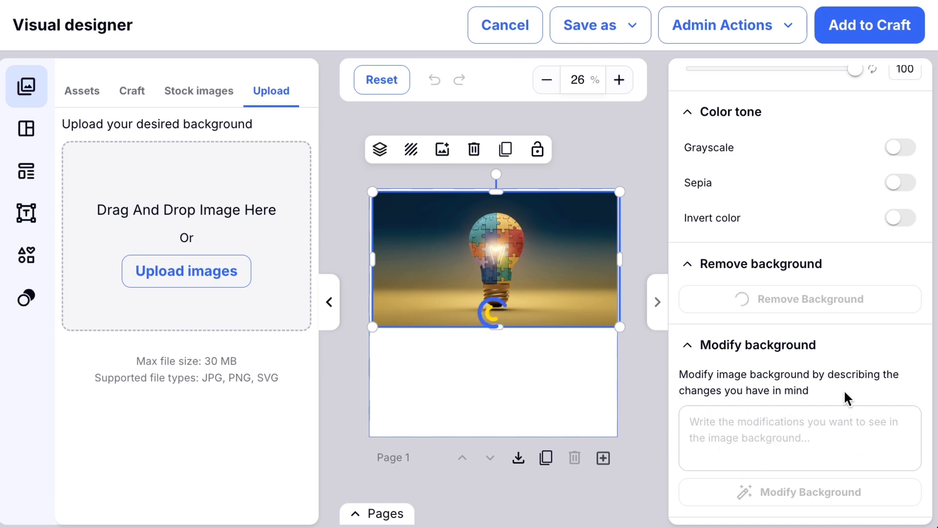
scroll(791, 391, up, 5)
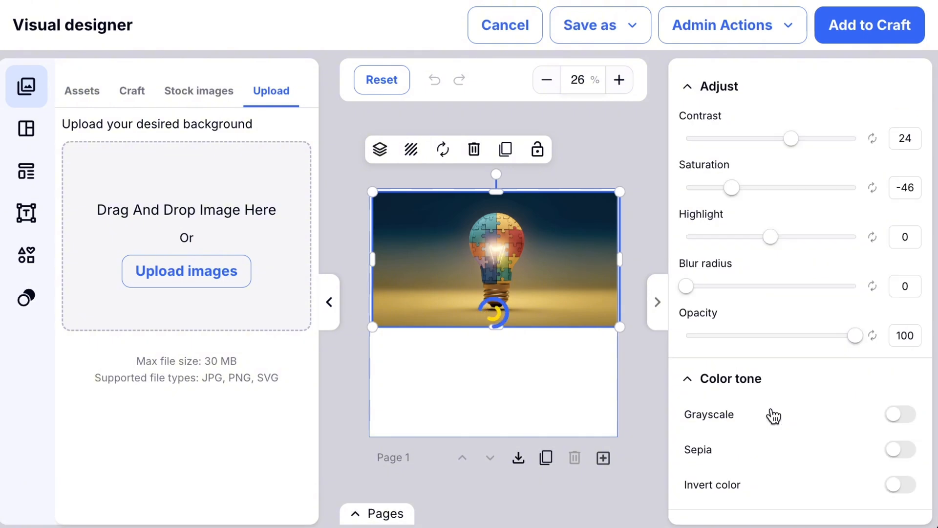
Step: Modify the image background with the description "make a background of a field of daisies"
scroll(756, 404, down, 5)
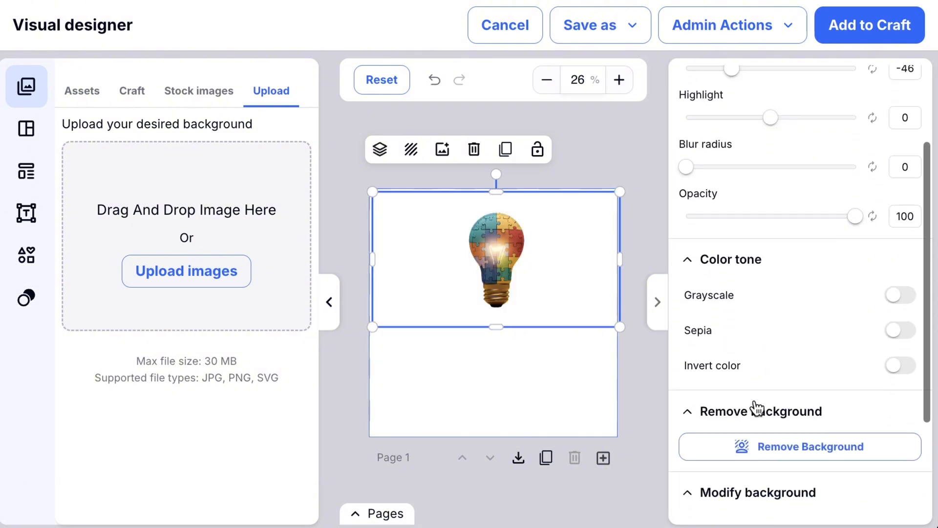
click(773, 435)
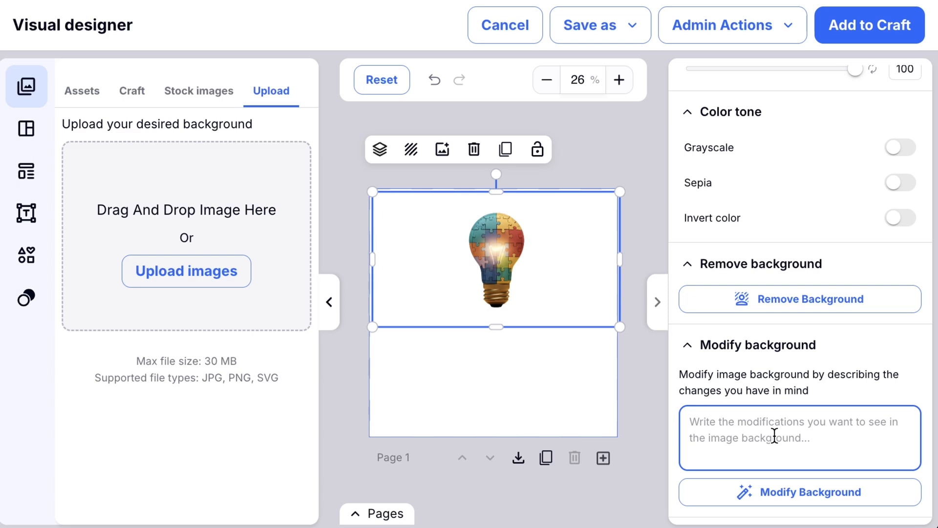
text(ma)
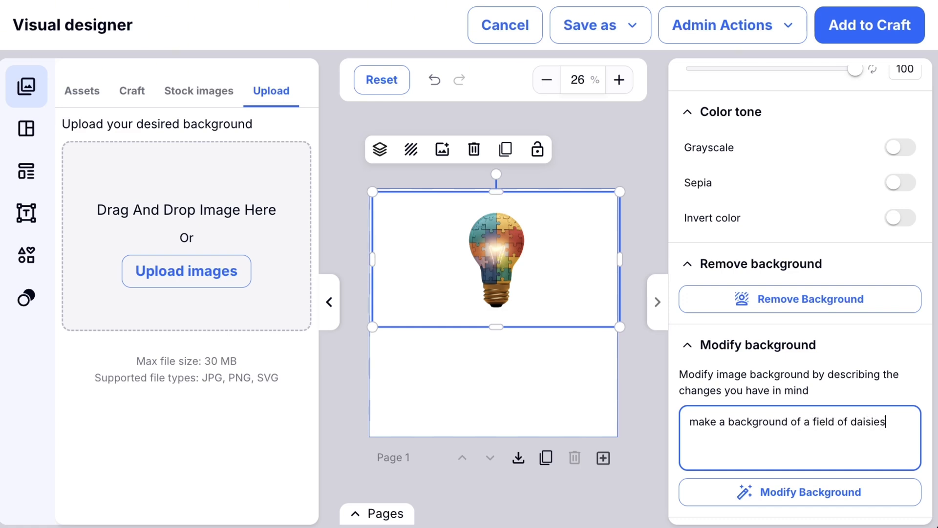
click(796, 496)
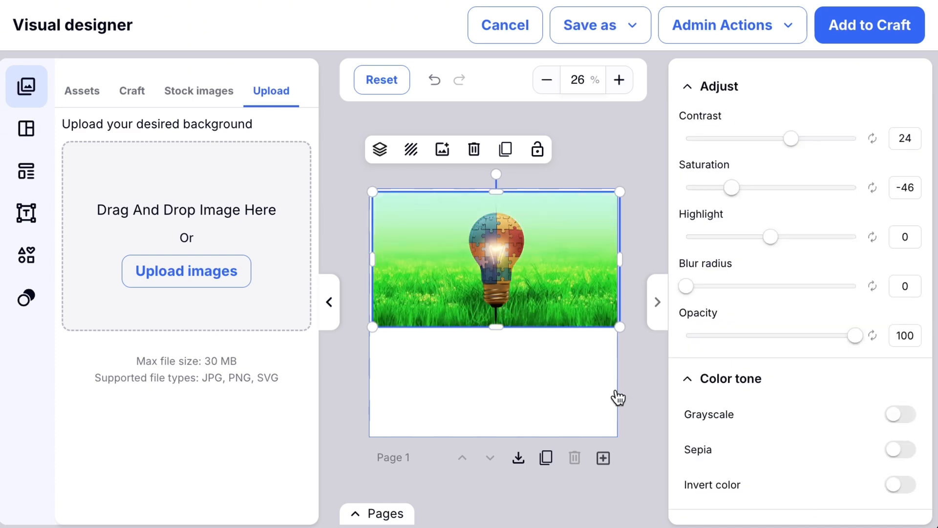
scroll(745, 383, down, 4)
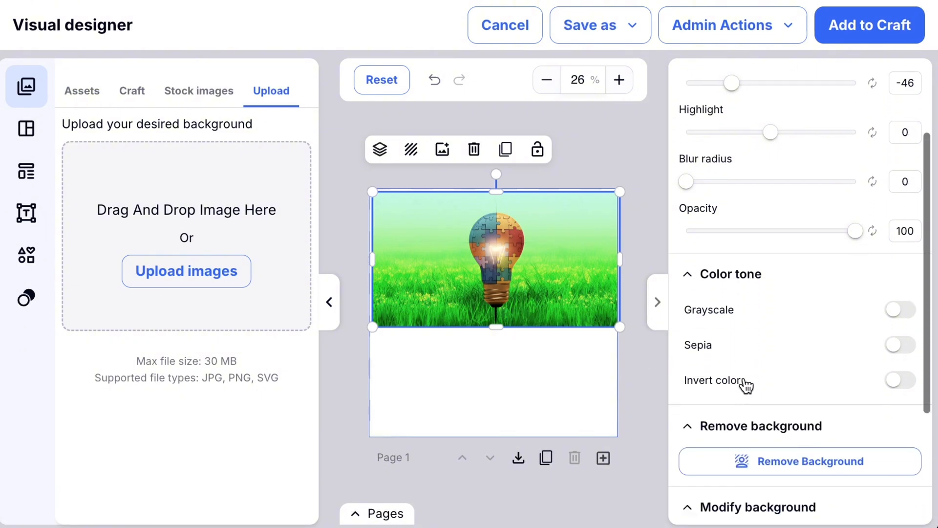
scroll(873, 200, up, 5)
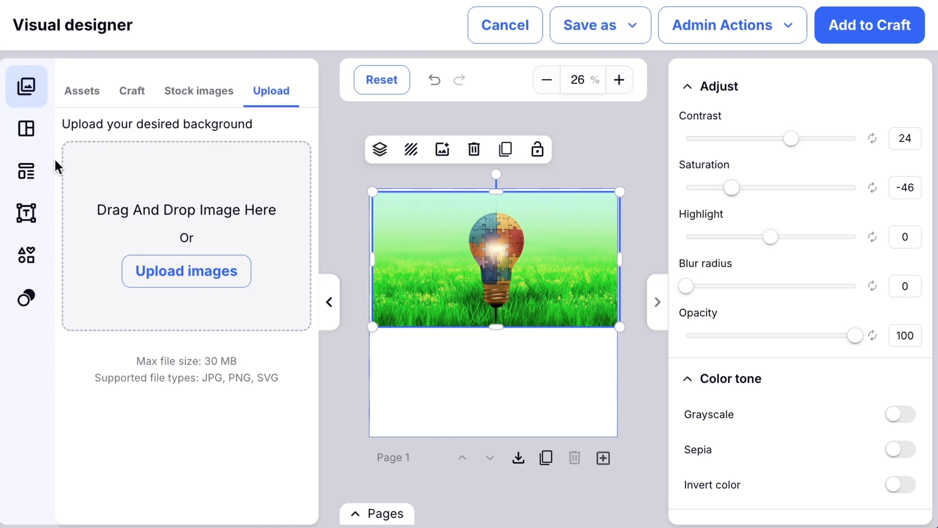
Step: Browse the predefined templates to examine the available design layouts
click(33, 138)
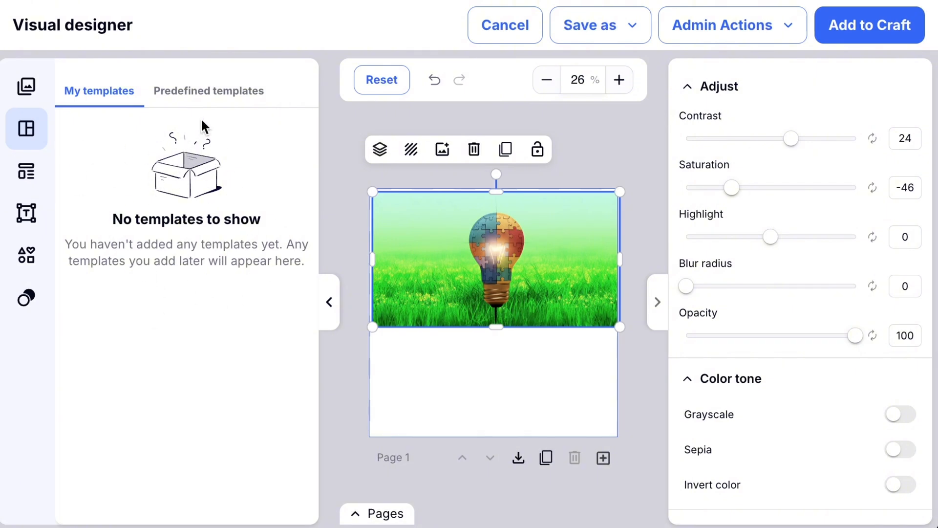
click(221, 102)
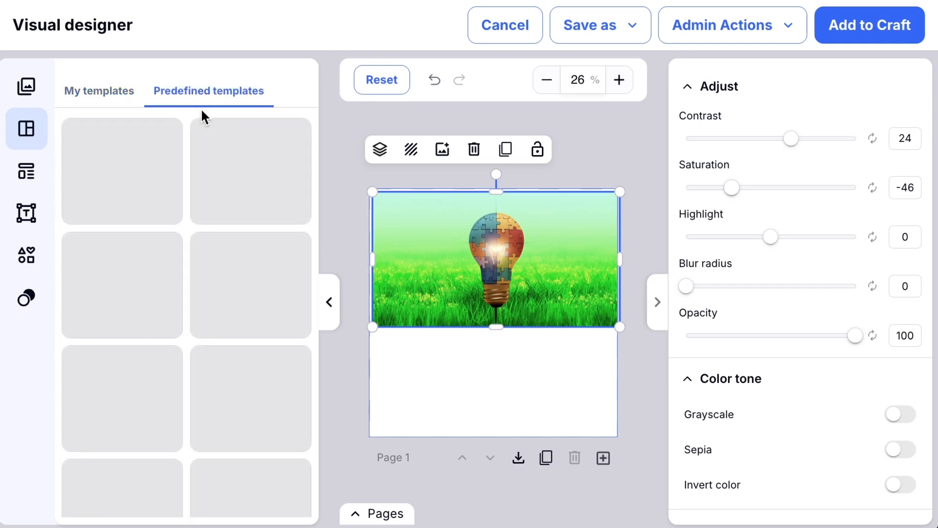
scroll(195, 195, down, 6)
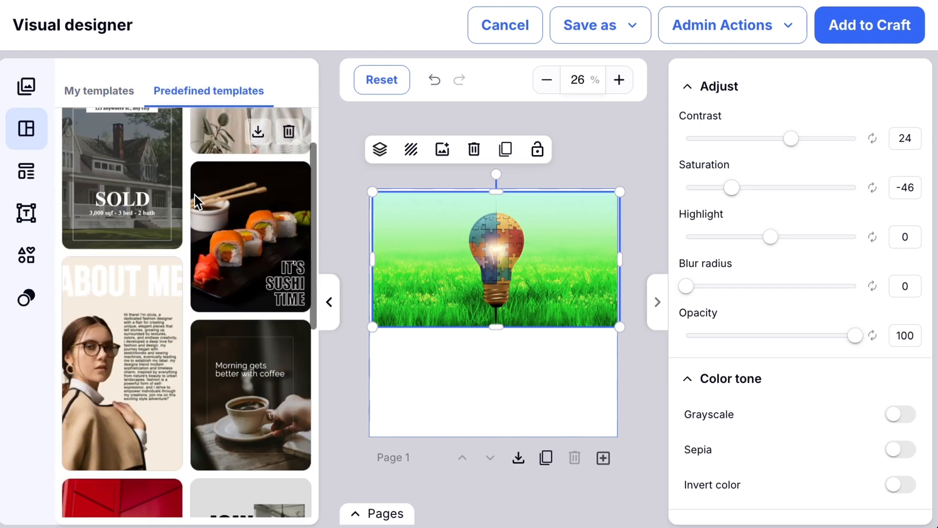
scroll(194, 195, down, 12)
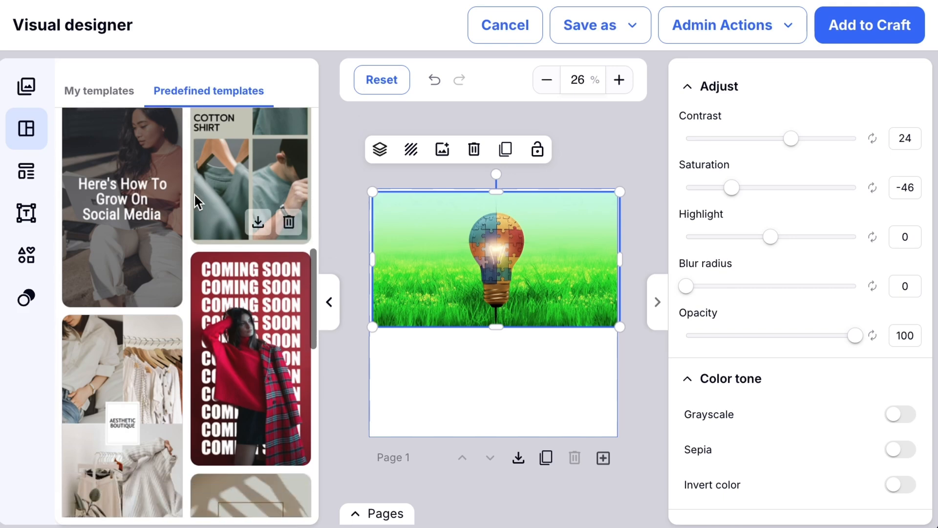
scroll(194, 195, down, 12)
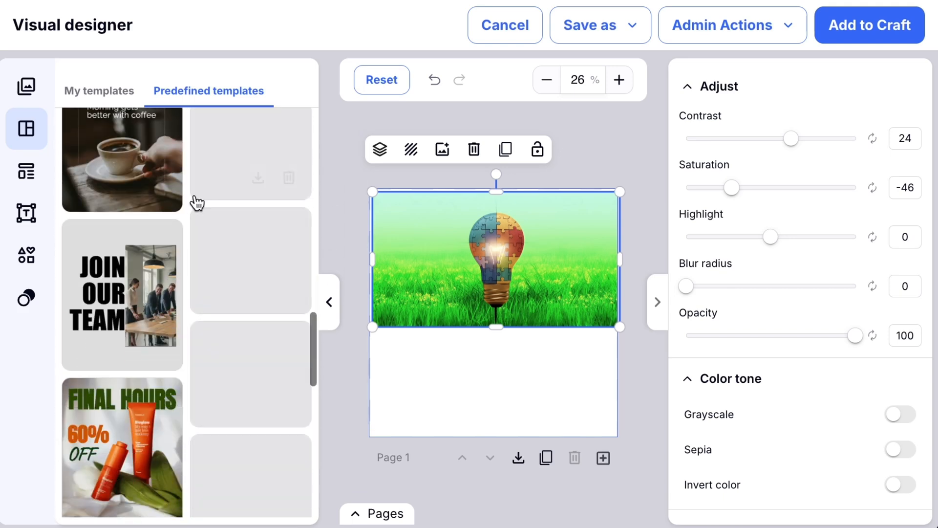
scroll(195, 197, down, 8)
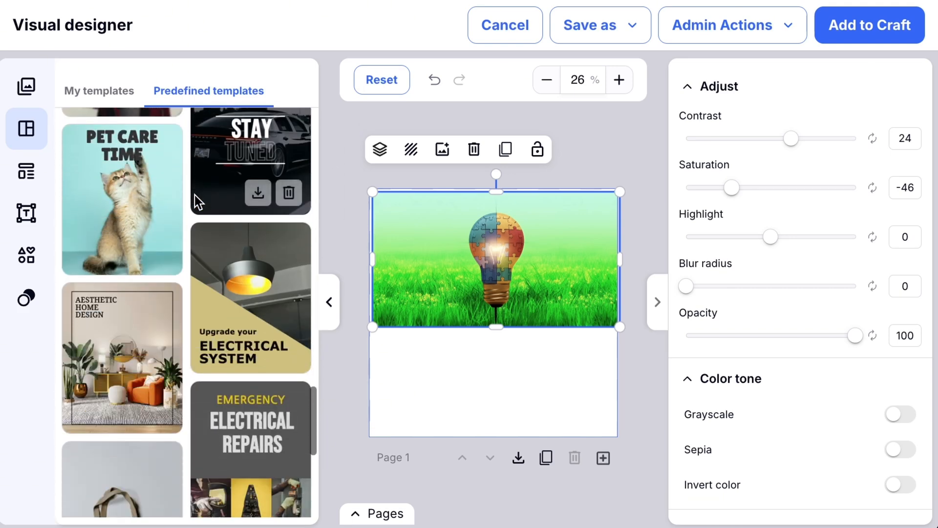
scroll(194, 195, down, 8)
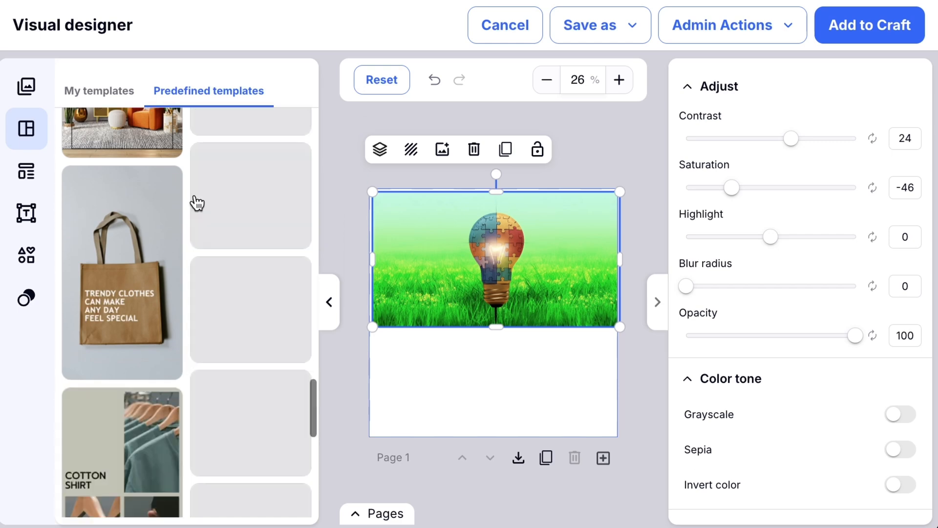
scroll(195, 192, down, 5)
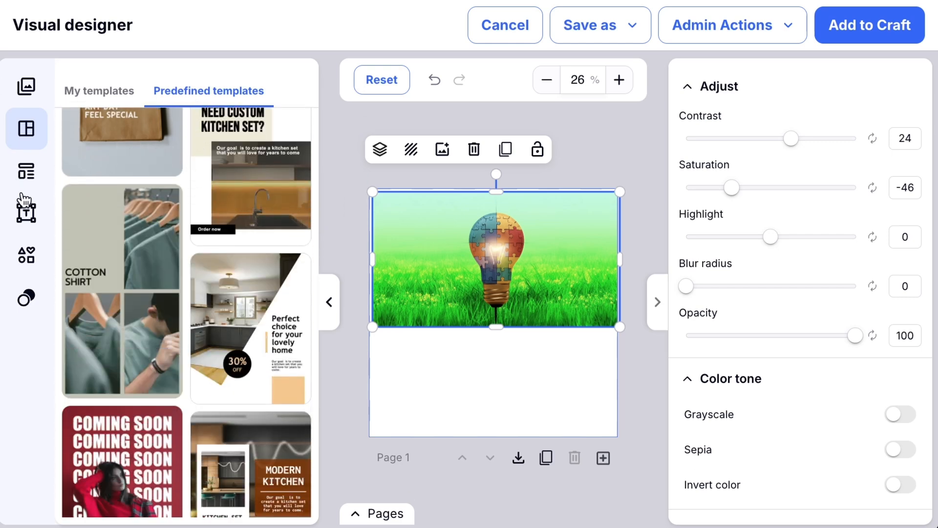
Step: Add the predefined "Happy Thanksgiving" arch section to the page and move it over the lower part of the lightbulb image
click(28, 178)
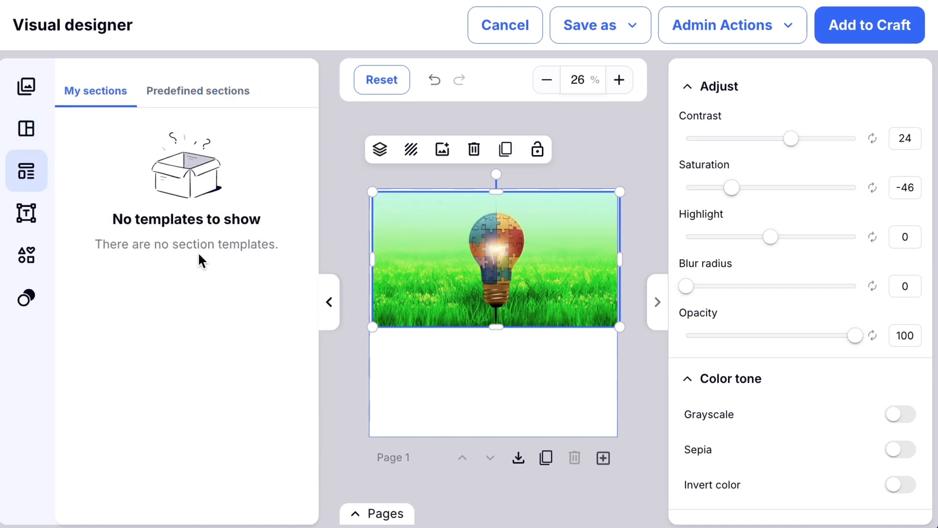
click(210, 100)
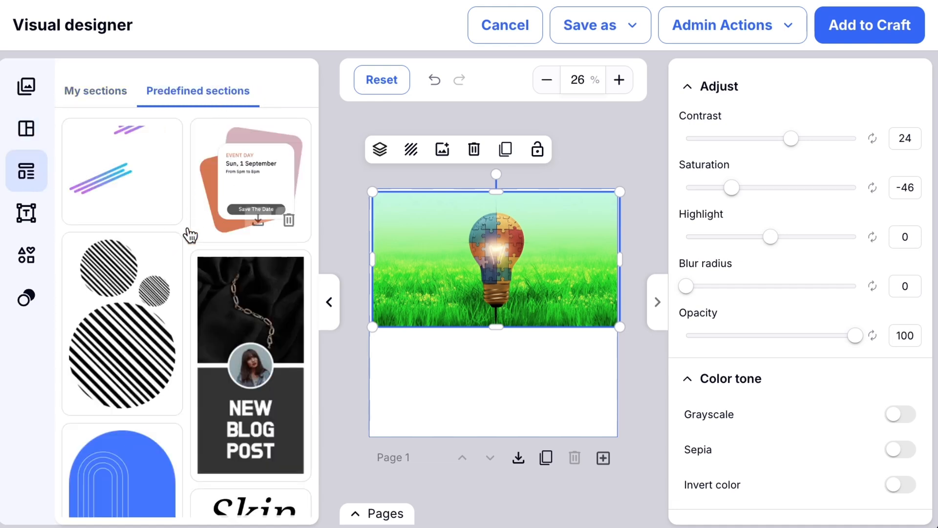
scroll(182, 270, down, 5)
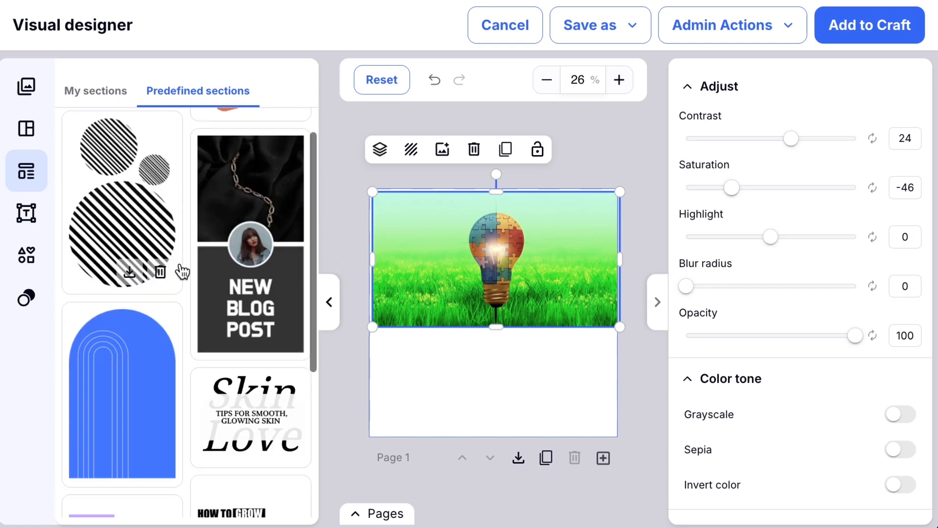
scroll(182, 270, down, 4)
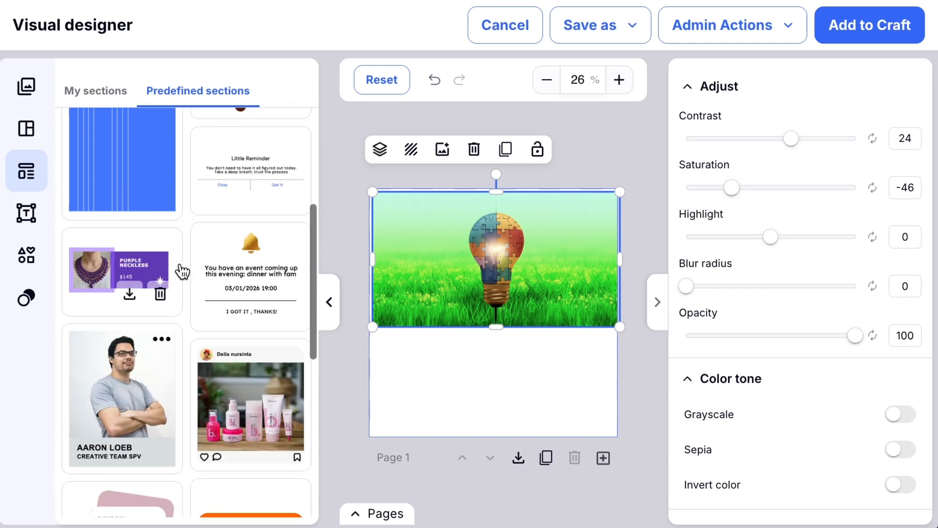
scroll(181, 270, down, 1)
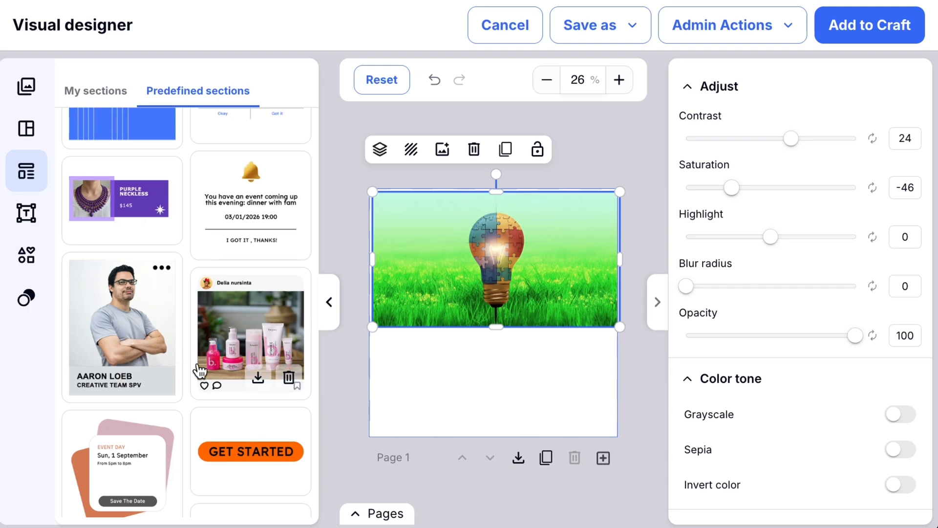
scroll(198, 372, down, 4)
scroll(199, 371, down, 4)
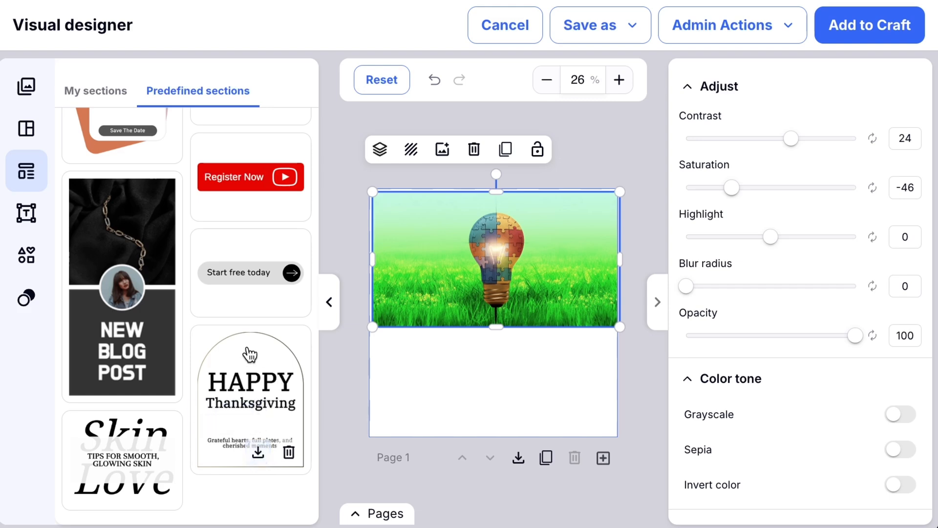
click(267, 391)
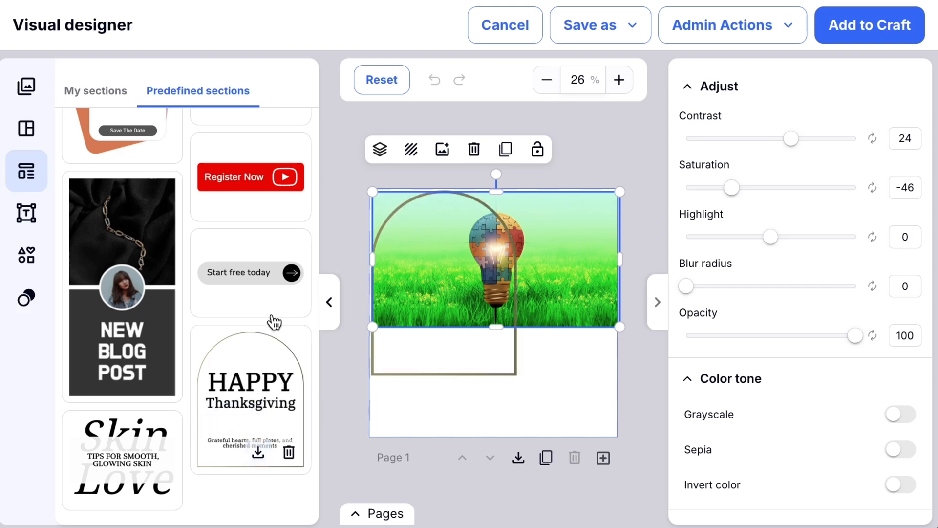
drag(515, 289, 538, 327)
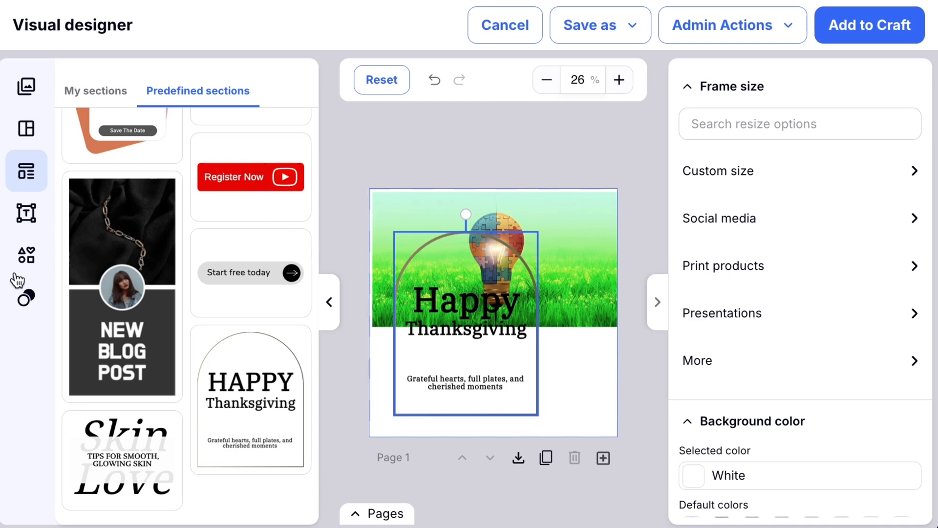
Step: Add the "Time to Travel" text template to the page
click(27, 214)
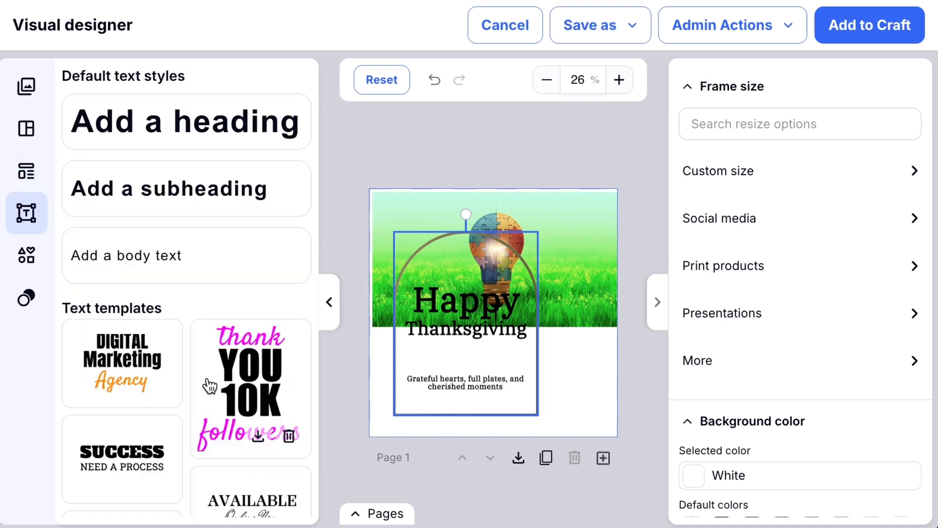
scroll(203, 337, down, 3)
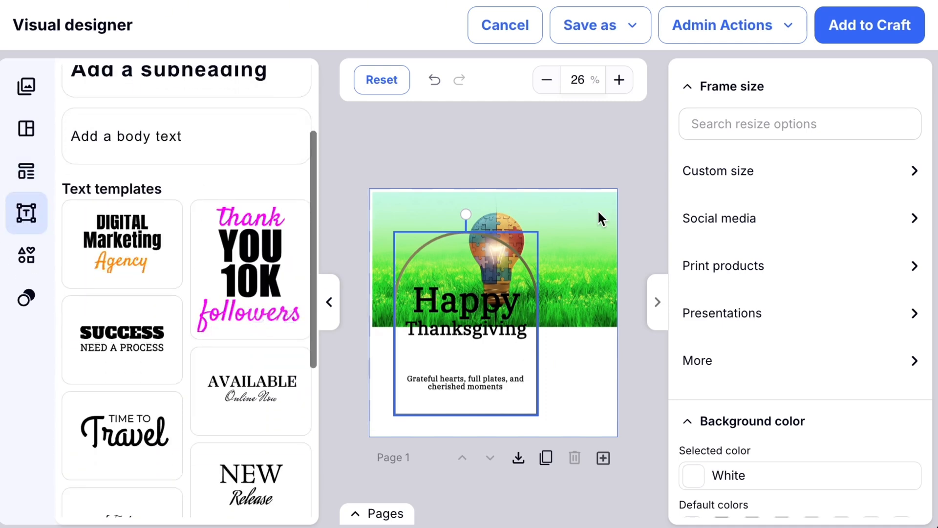
scroll(147, 286, up, 3)
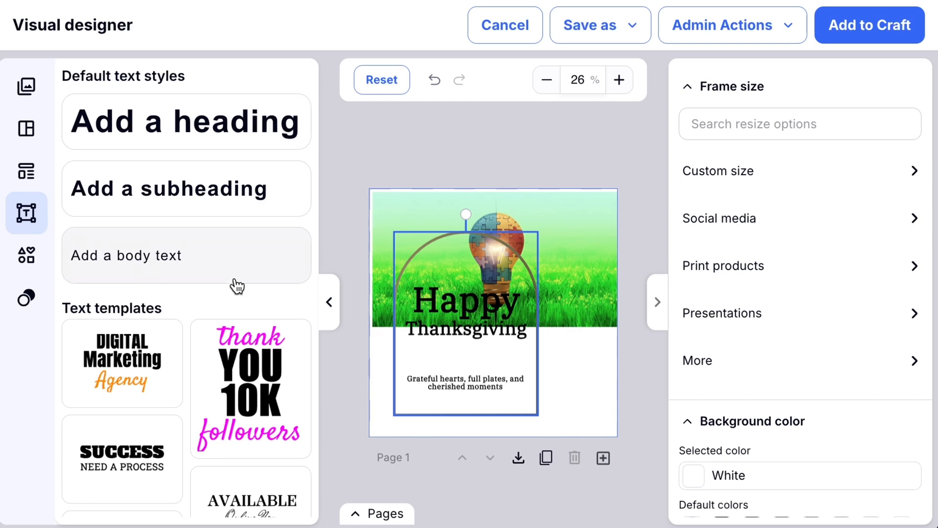
scroll(193, 363, down, 1)
scroll(193, 363, down, 6)
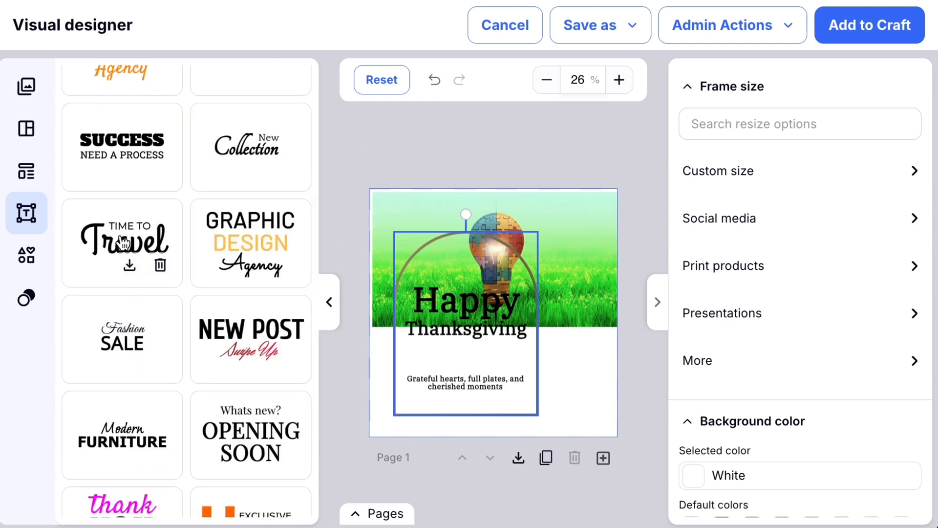
click(145, 249)
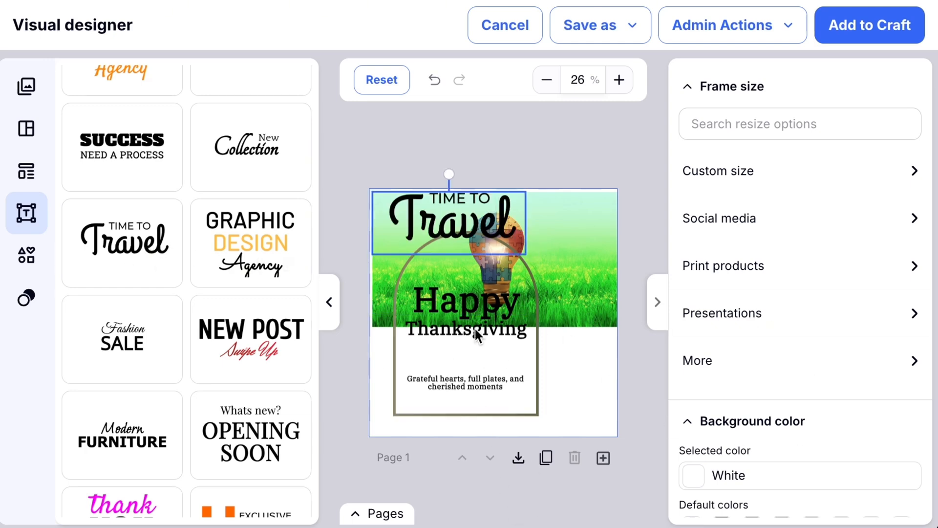
Step: Move the "Thanksgiving" text just below the image near the page's left edge and open the "Grateful hearts" text for editing
mouse_move(474, 345)
mouse_down()
mouse_move(511, 357)
mouse_move(523, 323)
mouse_move(455, 345)
mouse_move(482, 353)
mouse_move(478, 345)
mouse_up()
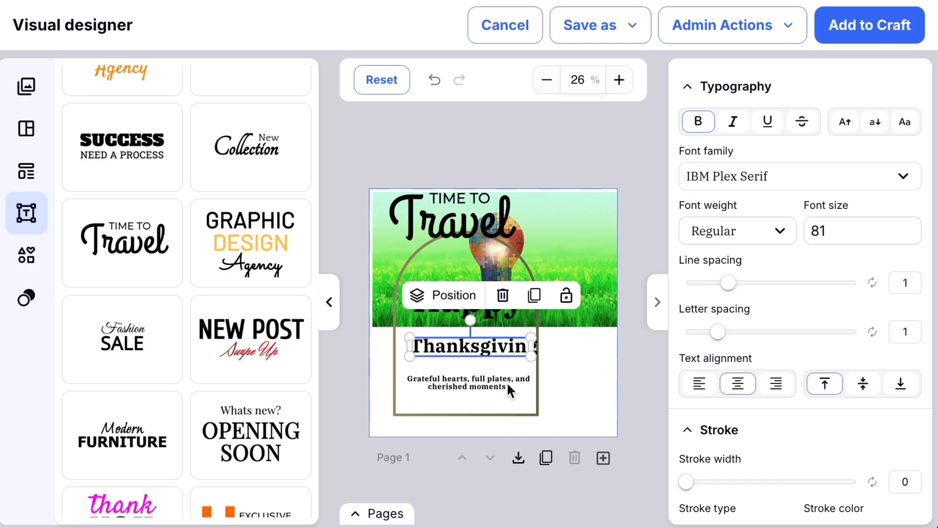
click(578, 390)
drag(508, 350, 480, 347)
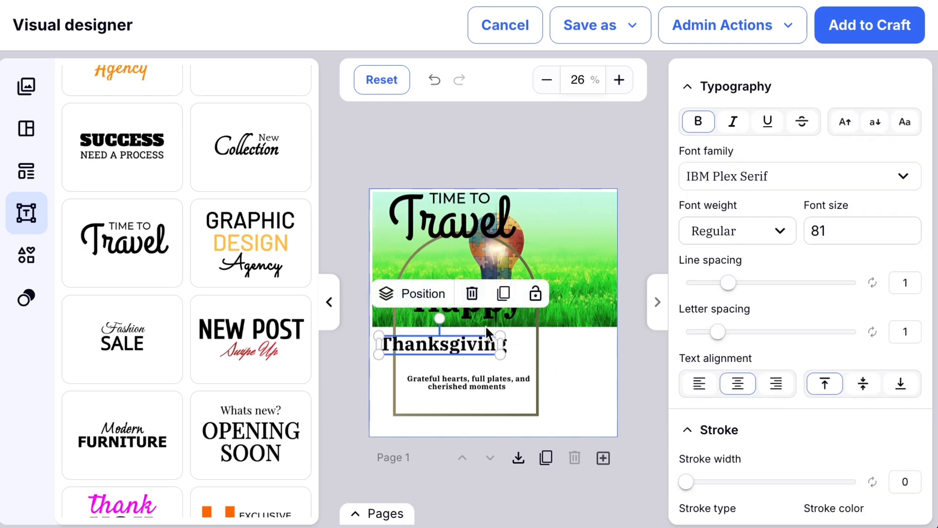
double_click(494, 383)
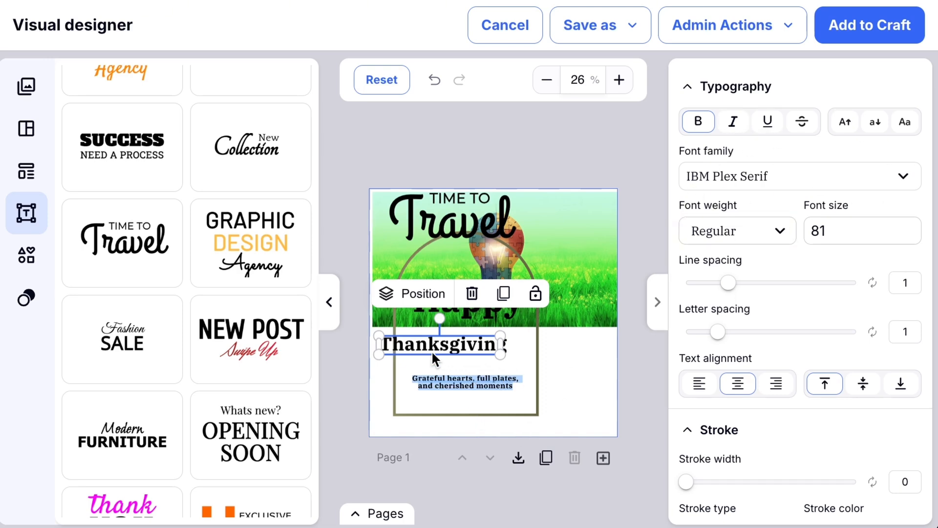
Step: Set the font family of the "Thanksgiving" text to Helvetica
click(814, 179)
click(757, 377)
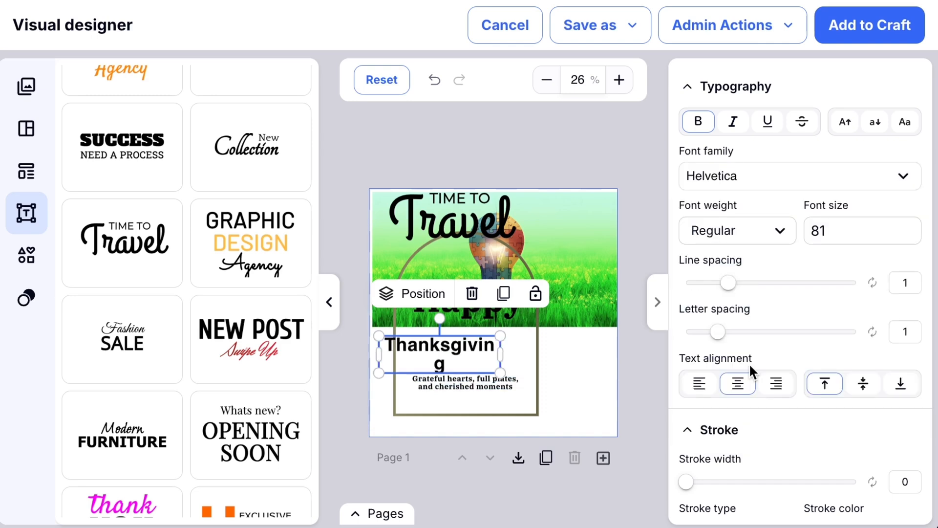
click(831, 231)
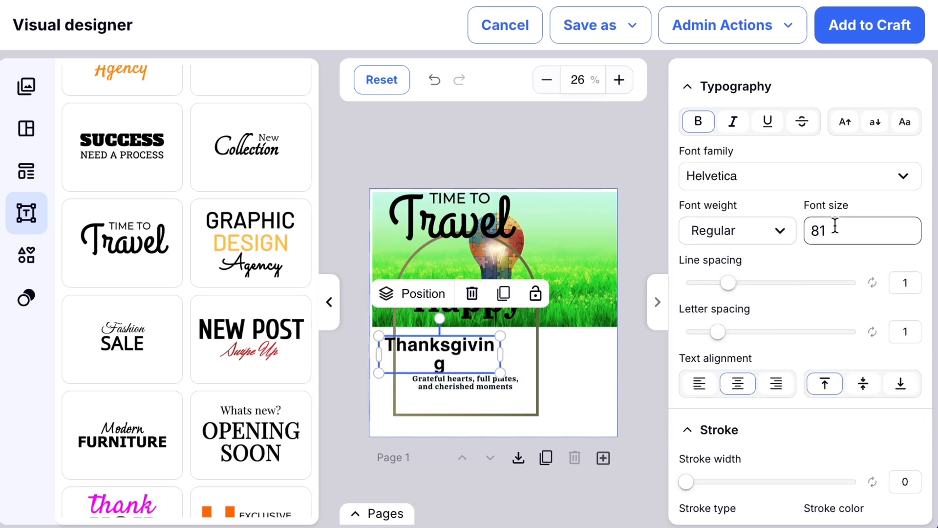
click(778, 235)
click(777, 232)
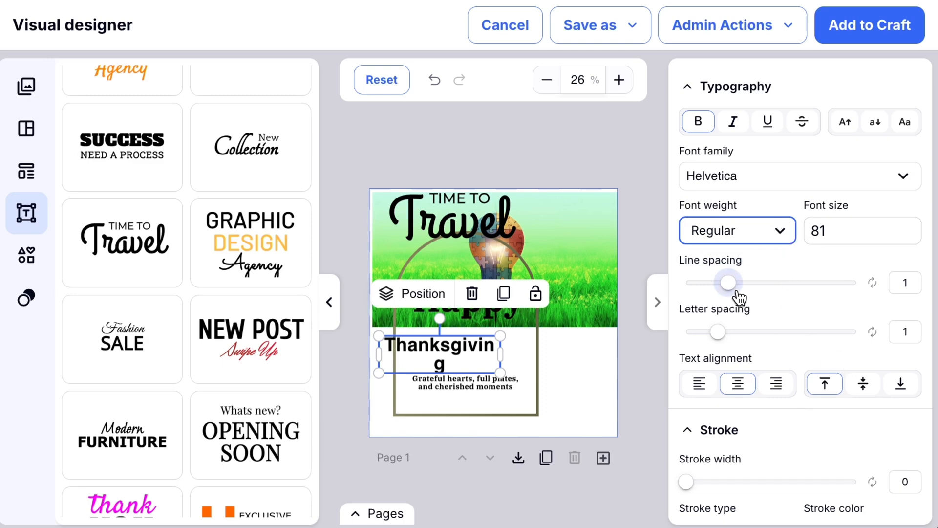
Step: Color the "Thanksgiving" text with the red-to-purple linear gradient
scroll(774, 408, down, 5)
scroll(775, 411, down, 8)
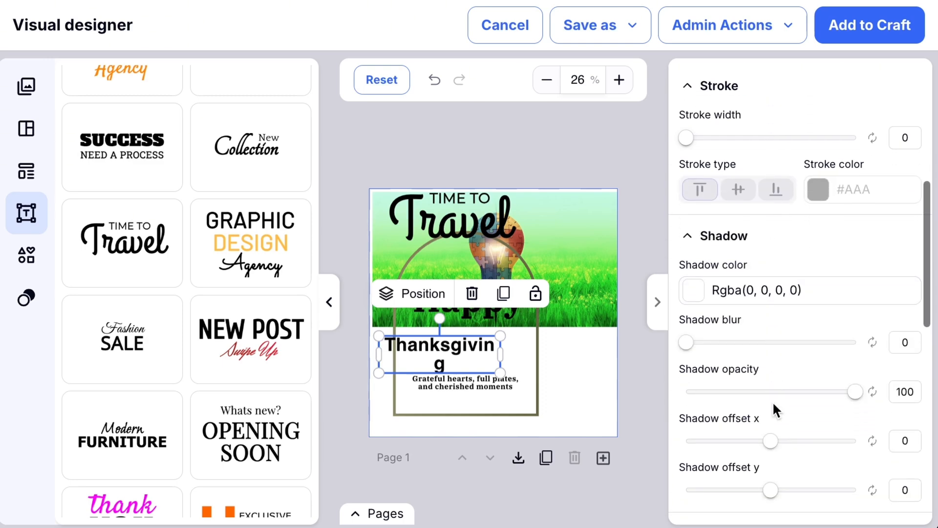
scroll(774, 408, down, 4)
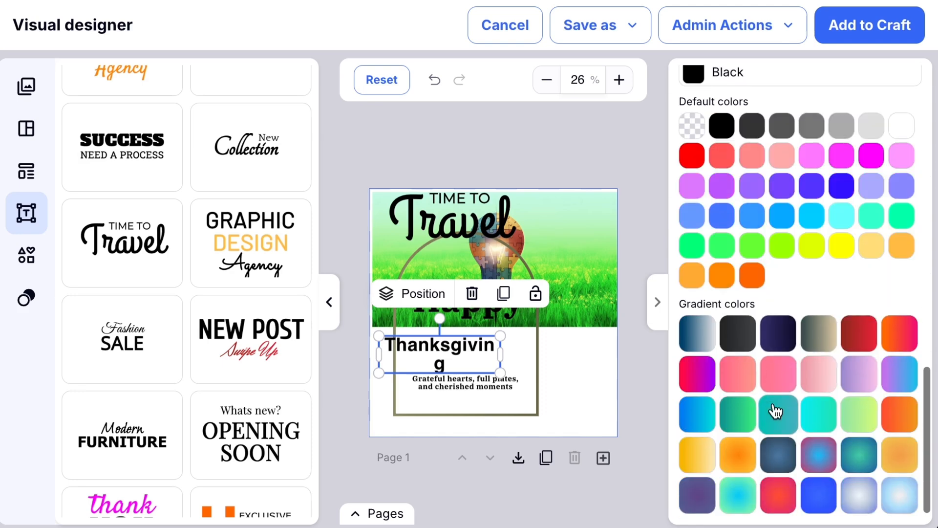
click(700, 386)
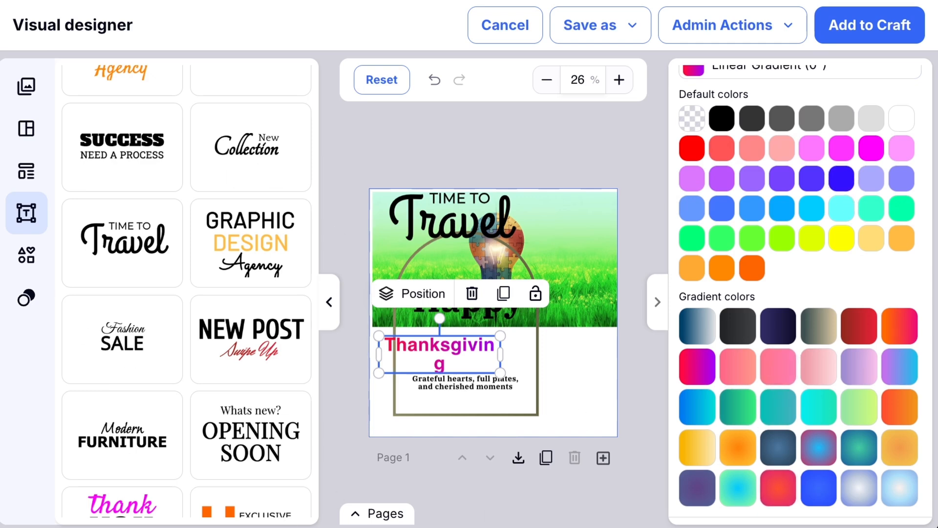
Step: Add the many-pointed starburst shape to the page and enlarge it to about two thirds of the page width
click(26, 254)
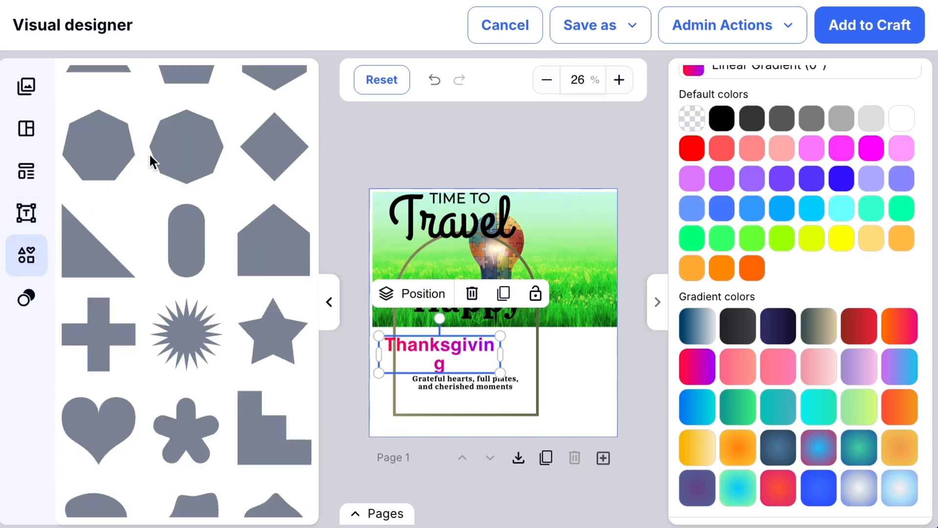
click(184, 328)
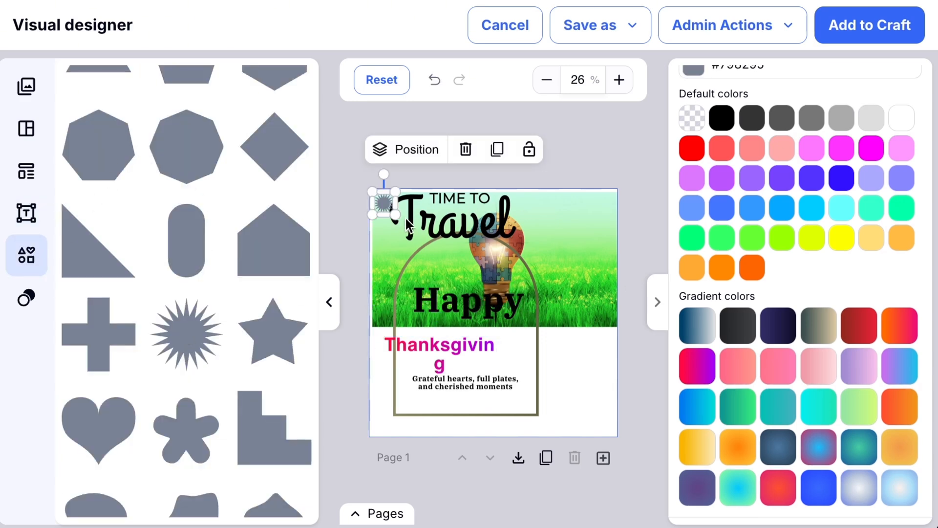
drag(394, 214, 538, 342)
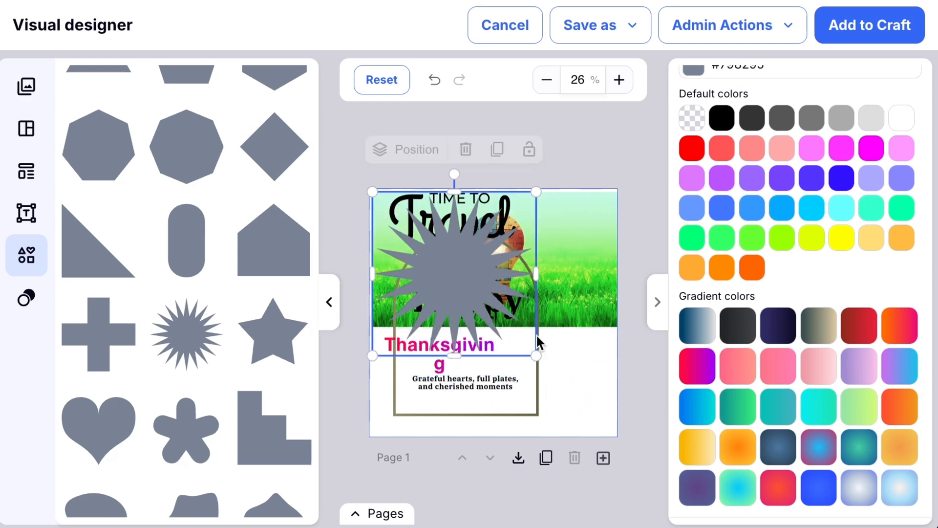
Step: Move the starburst to the page's lower-right corner and fill it with the orange-to-pink linear gradient
click(858, 413)
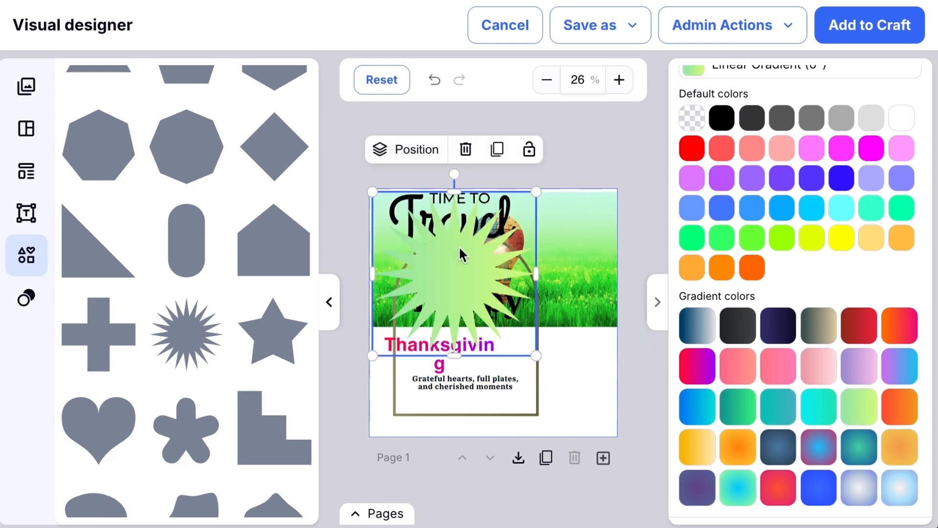
drag(459, 246, 570, 335)
click(898, 325)
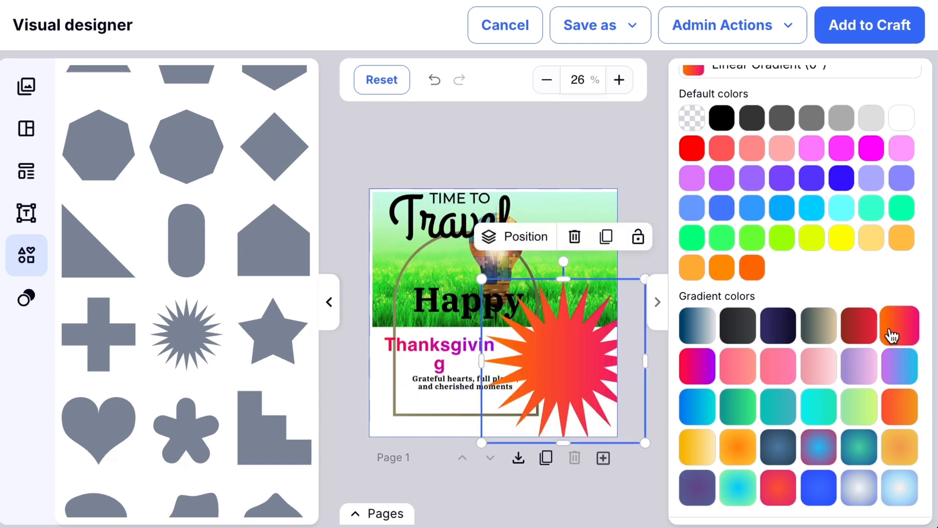
Step: Change the starburst's fill to the radial gradient with a light blue center and reddish-purple edges
click(820, 449)
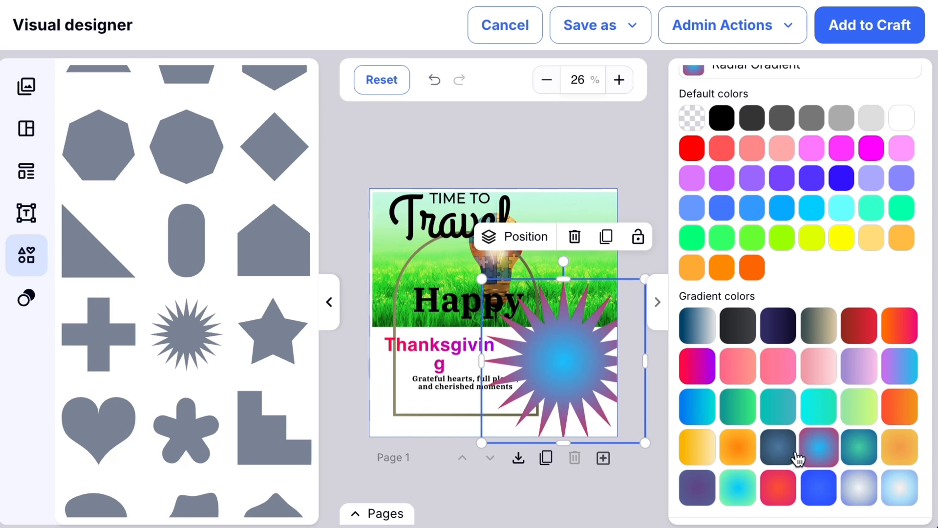
Step: Add the five-petal flower image frame to the page and enlarge it to about nine tenths of the page width
click(26, 297)
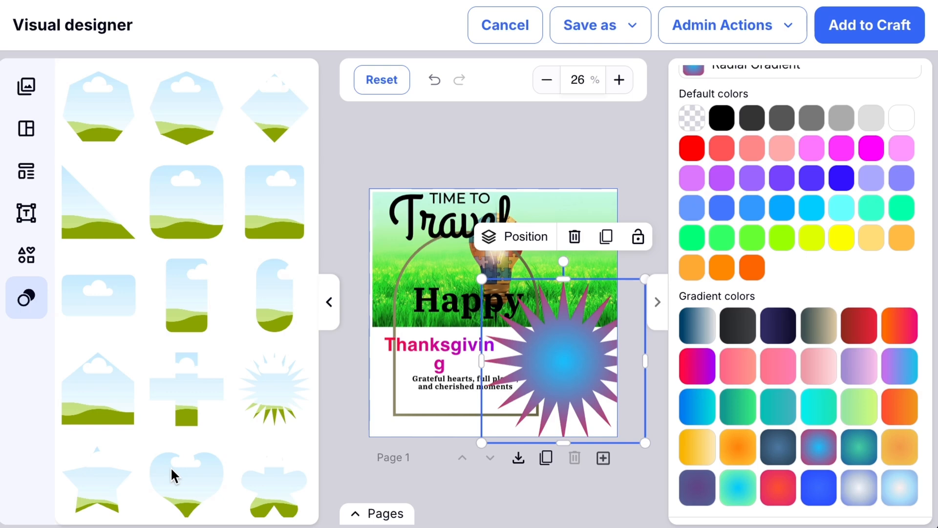
scroll(224, 401, down, 5)
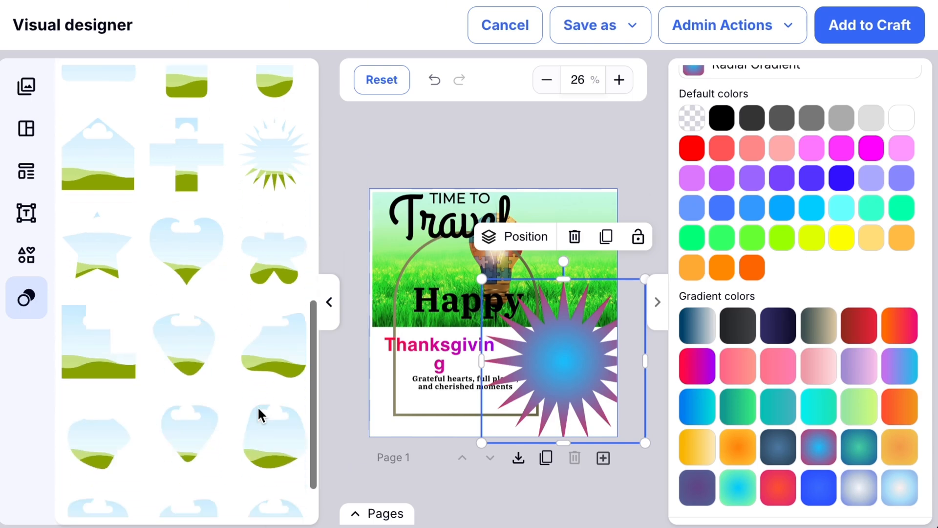
click(261, 264)
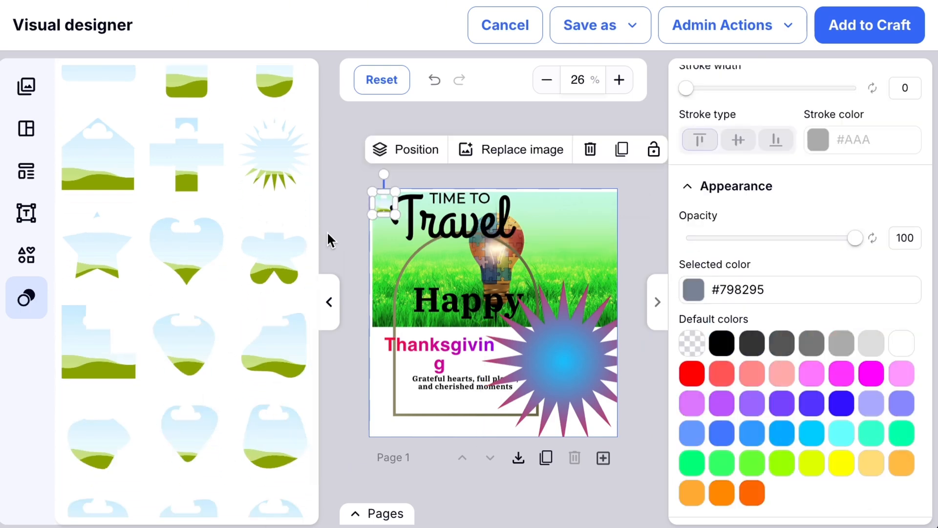
drag(397, 218, 600, 421)
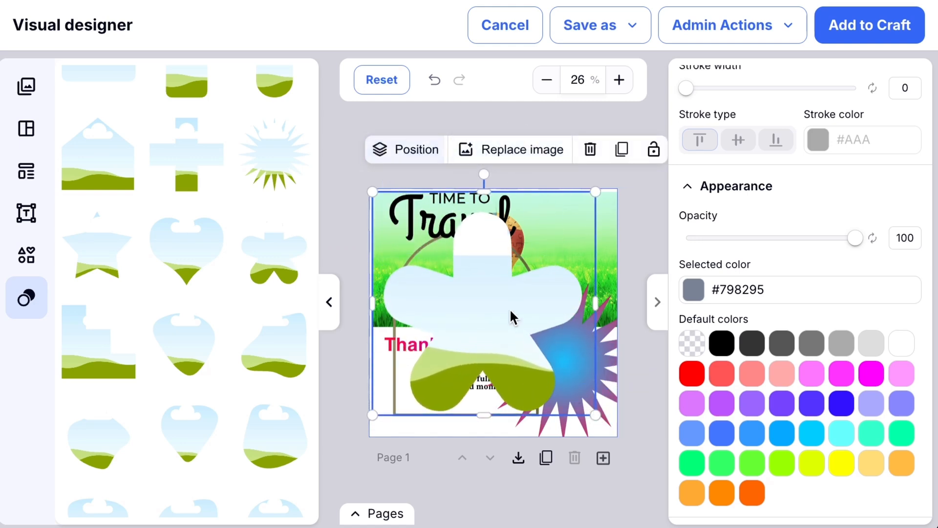
Step: Replace the flower frame's placeholder with the handshake photo from the assets and move the frame toward the page's lower-left corner
click(500, 151)
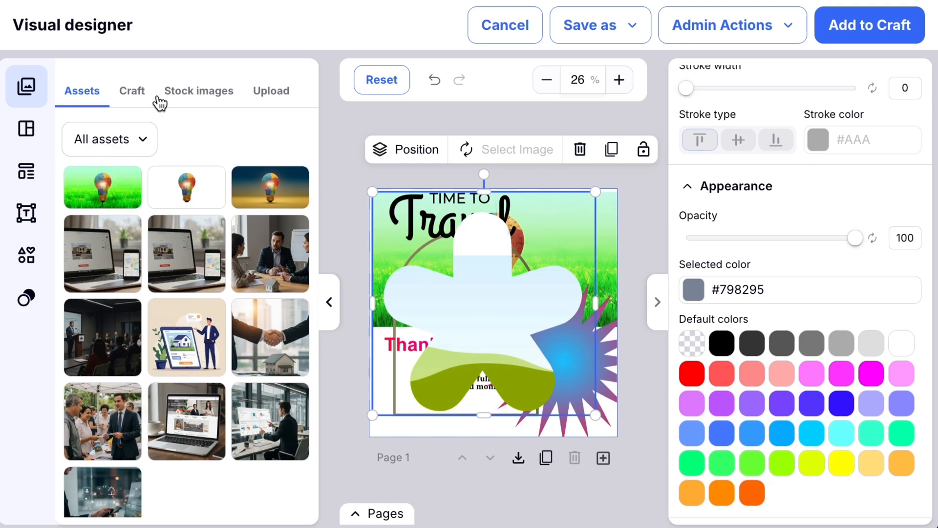
click(138, 94)
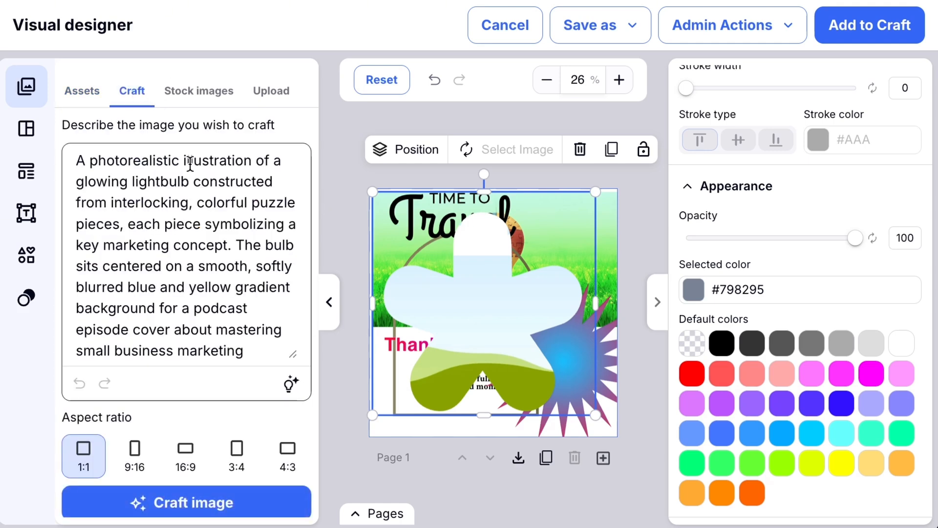
click(199, 104)
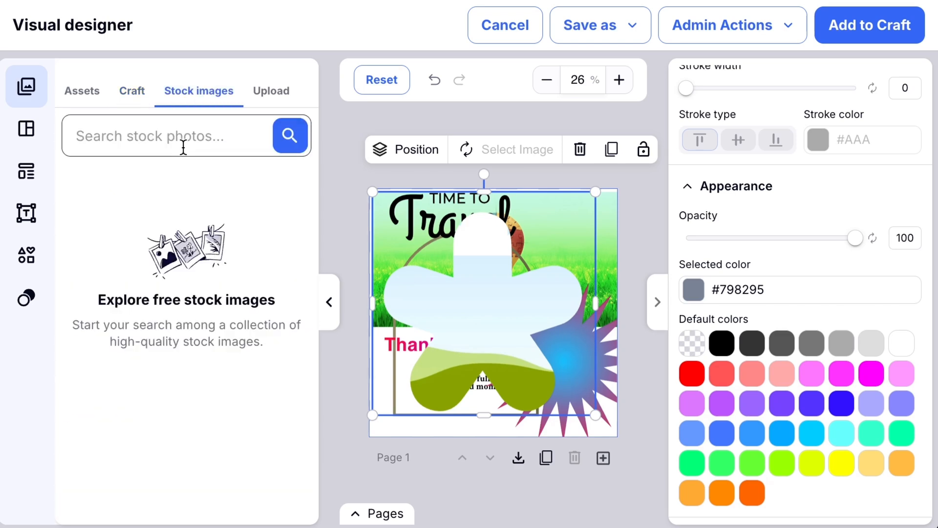
click(87, 95)
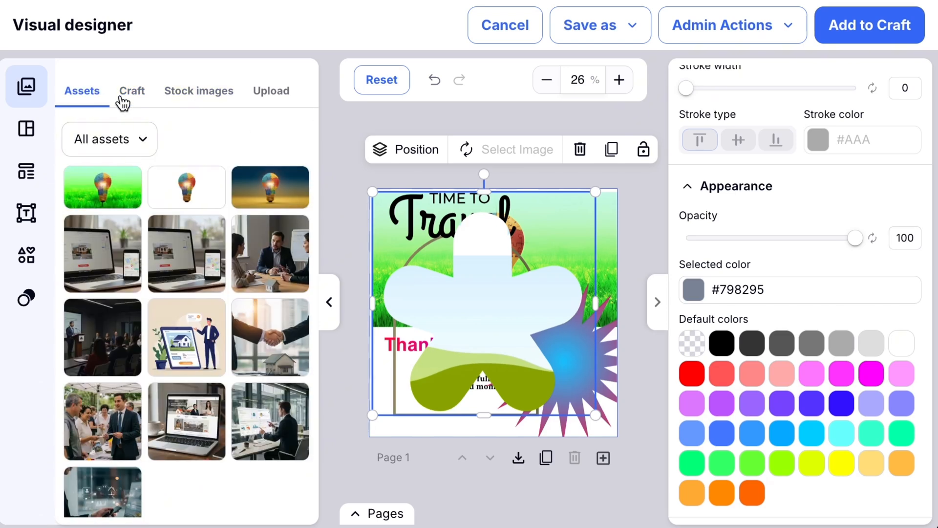
click(289, 333)
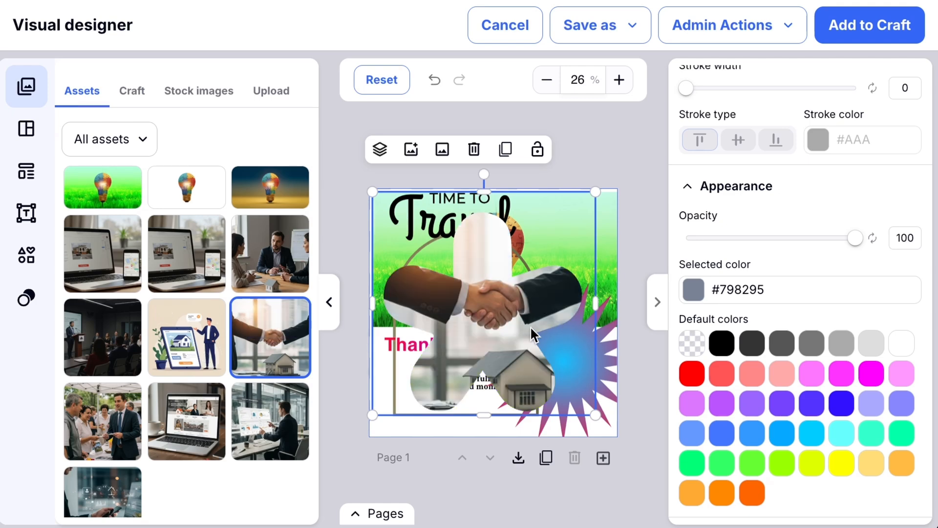
drag(512, 306, 480, 332)
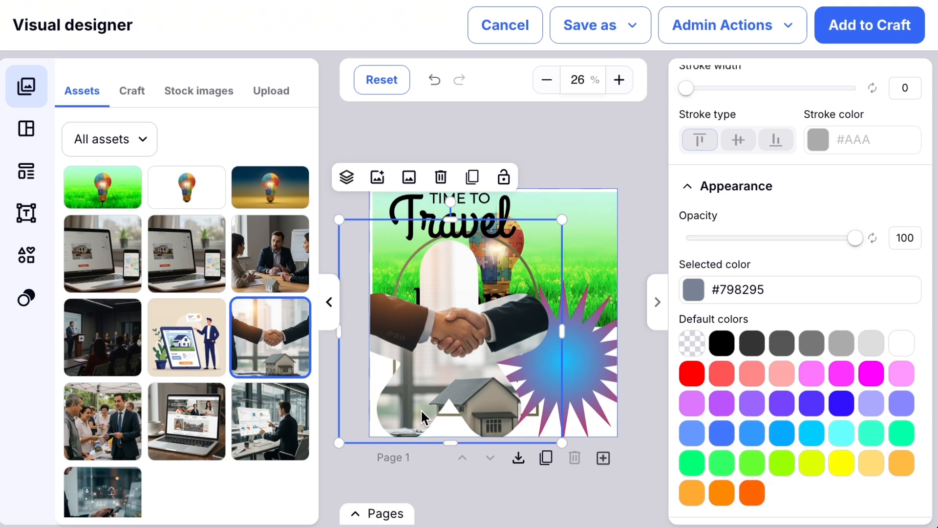
Step: Add a blank second page to the design and check both pages
click(367, 517)
click(406, 486)
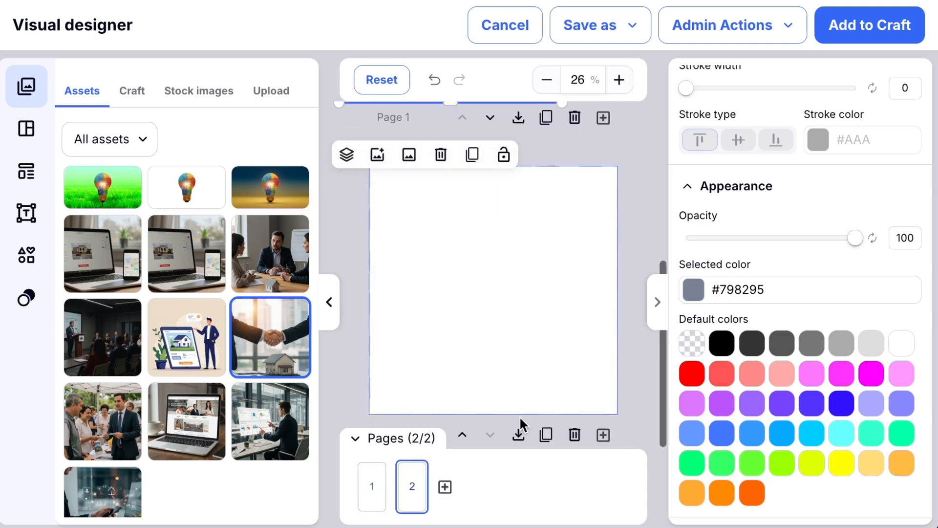
scroll(456, 173, up, 4)
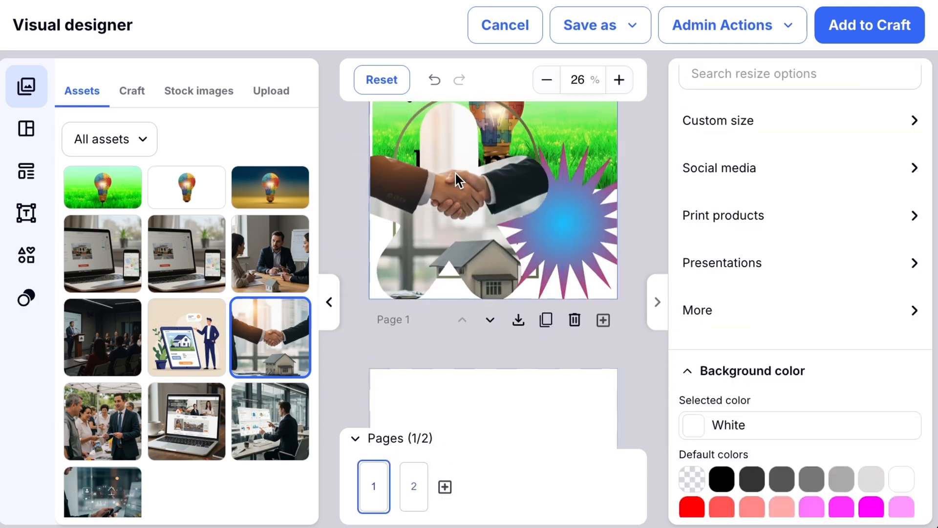
scroll(455, 174, down, 4)
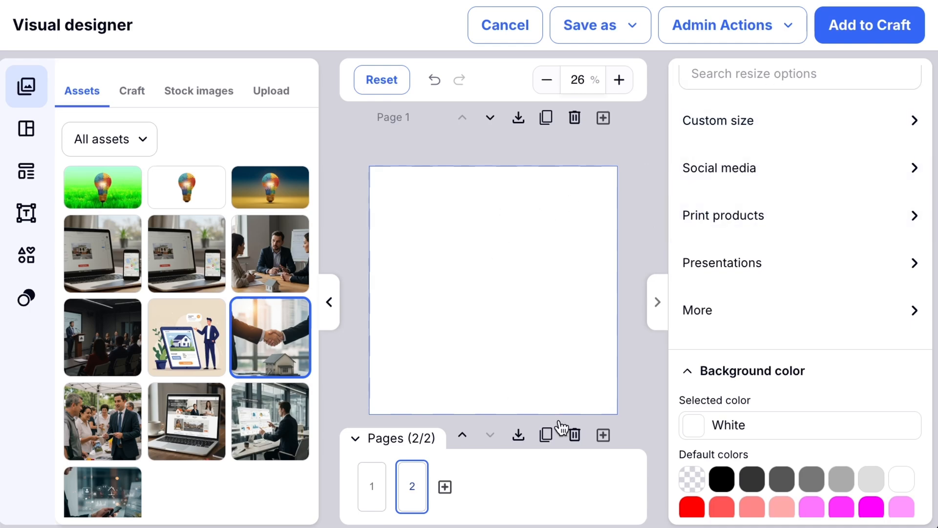
Step: Resize the design to the Facebook Cover (Landscape) social media format, 851 × 315 px
click(771, 118)
click(692, 115)
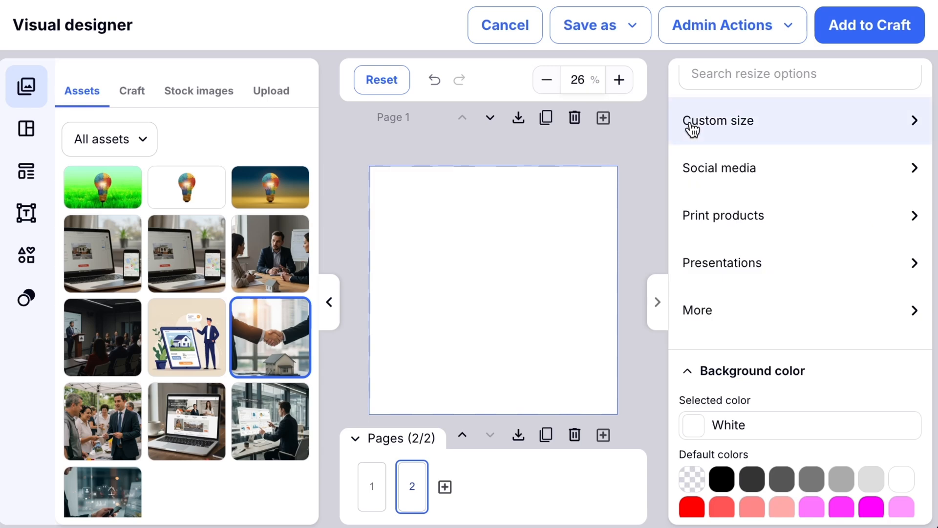
click(717, 167)
scroll(801, 234, down, 10)
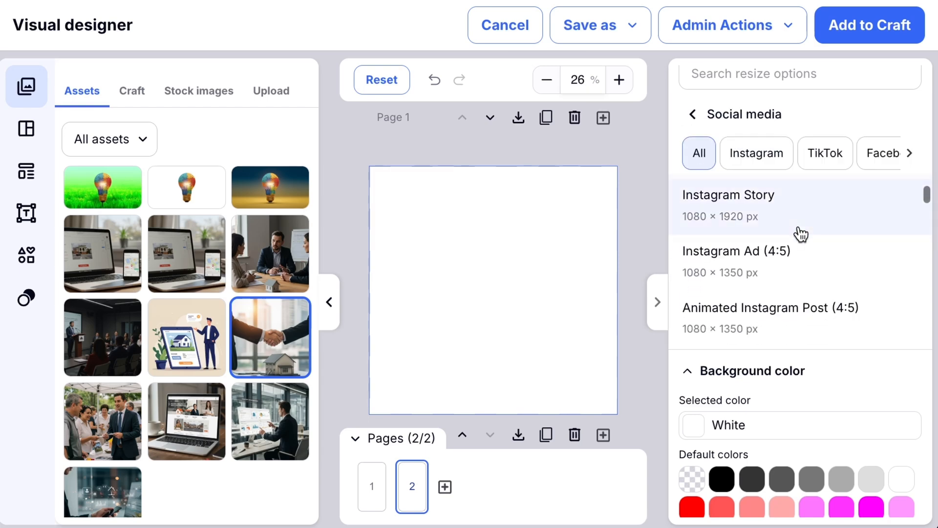
scroll(801, 234, down, 2)
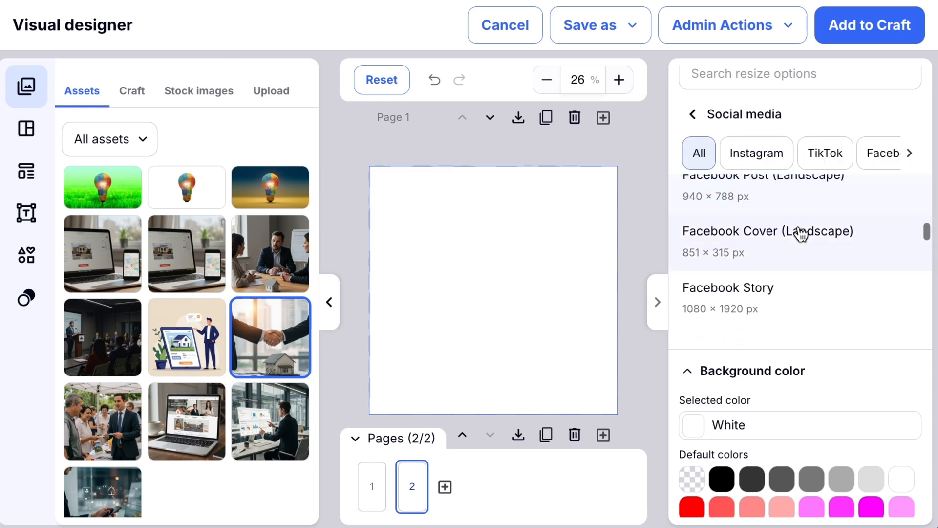
click(778, 243)
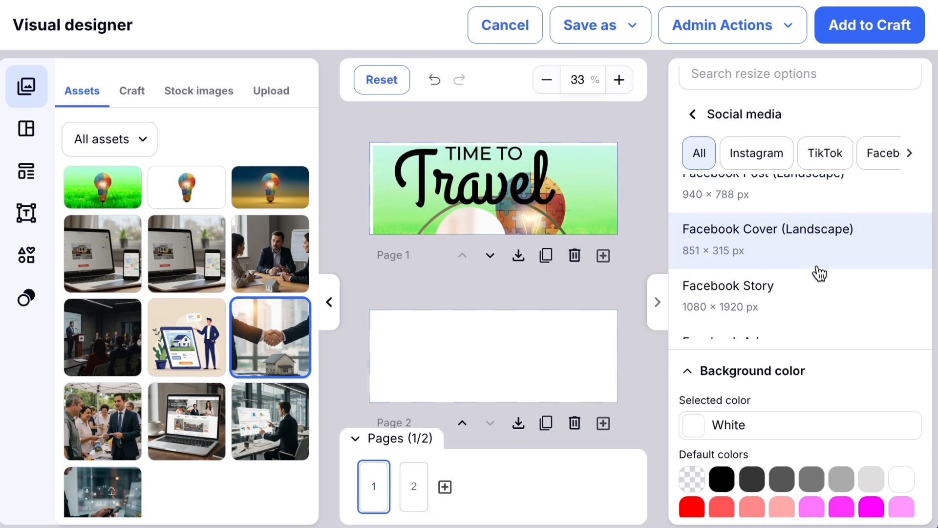
Step: Look through the available social media and print product size presets, including the social platform categories
scroll(816, 272, down, 6)
scroll(819, 273, down, 1)
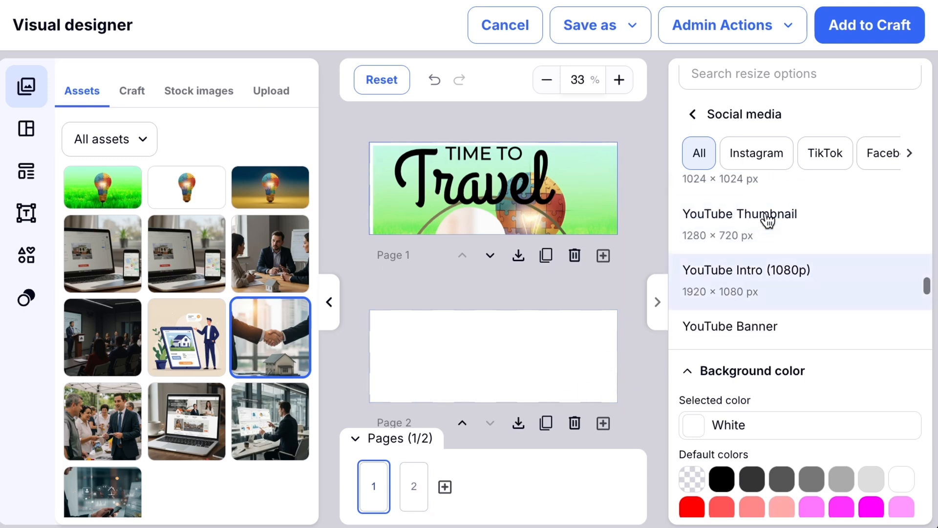
click(693, 115)
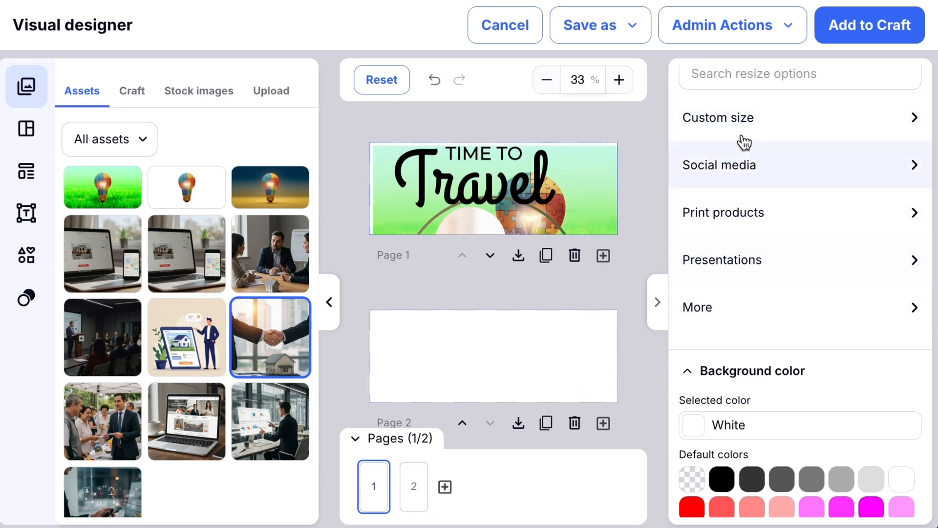
click(734, 162)
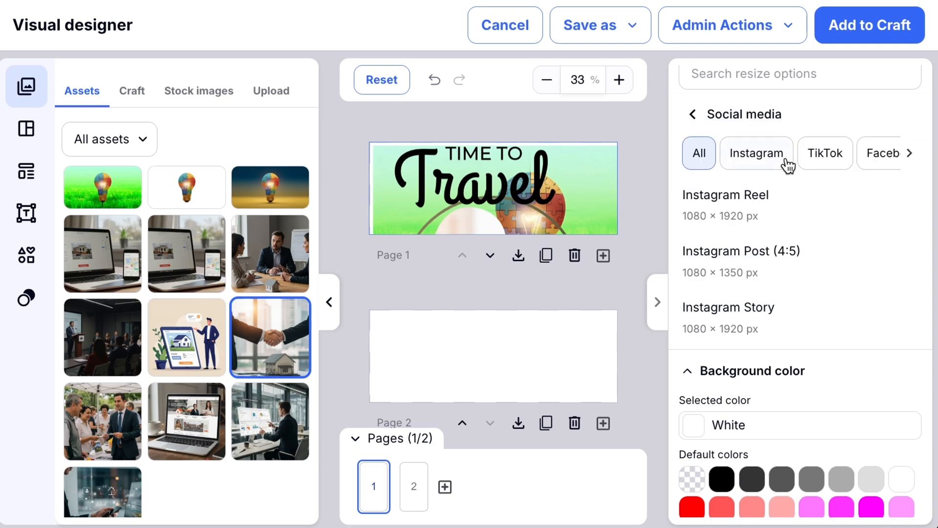
scroll(823, 168, right, 3)
scroll(825, 169, right, 2)
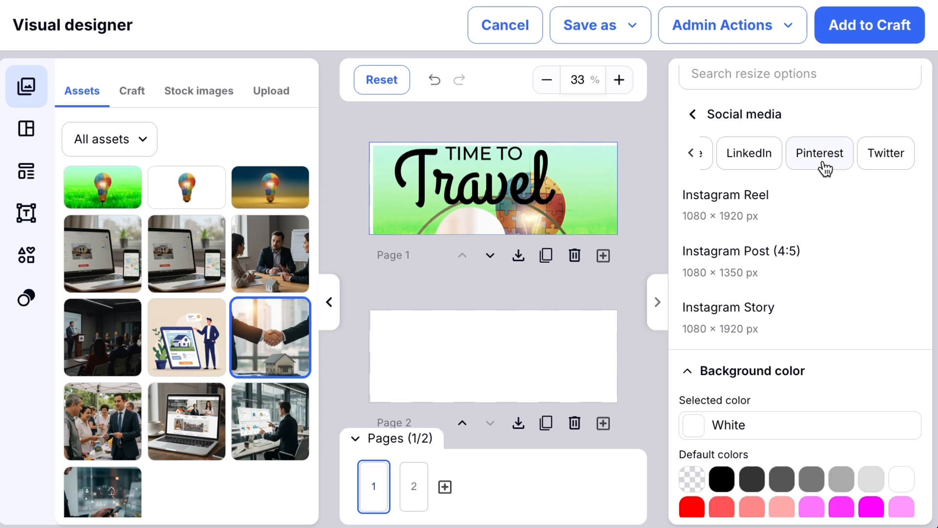
click(693, 115)
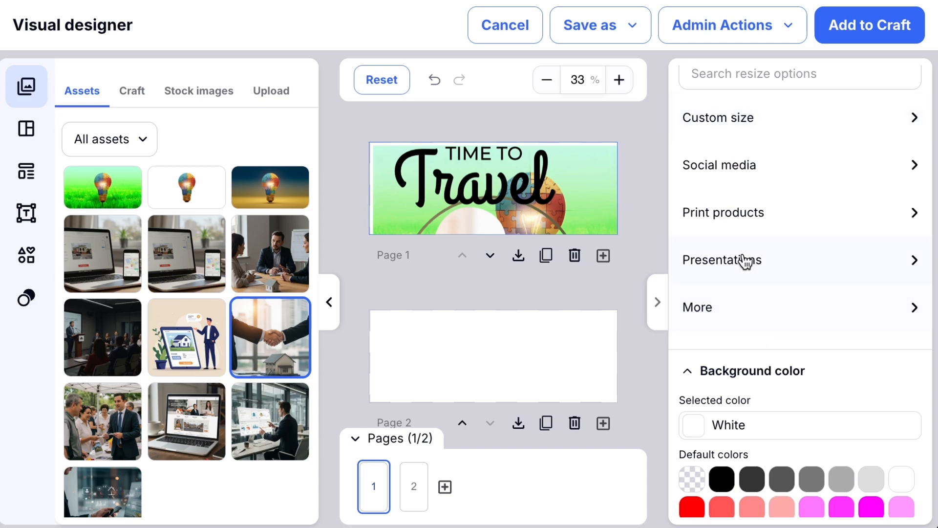
click(759, 215)
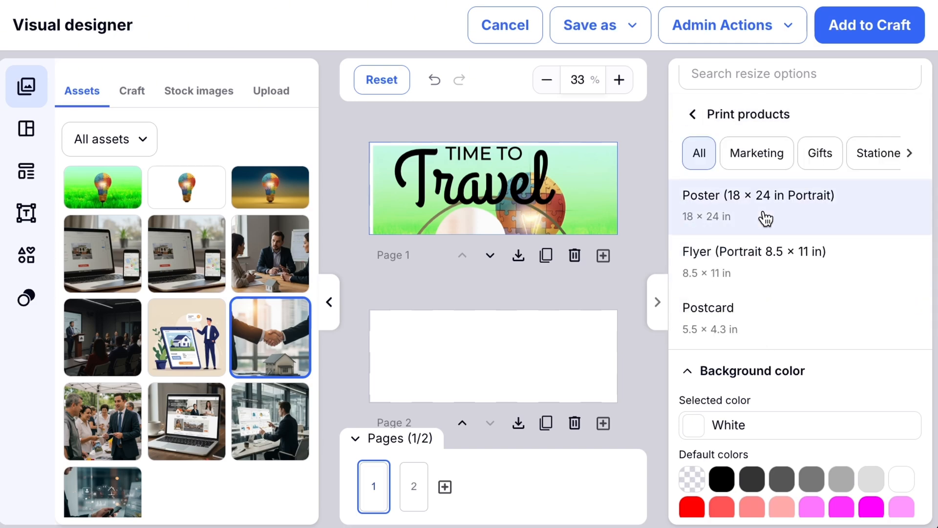
scroll(778, 242, down, 3)
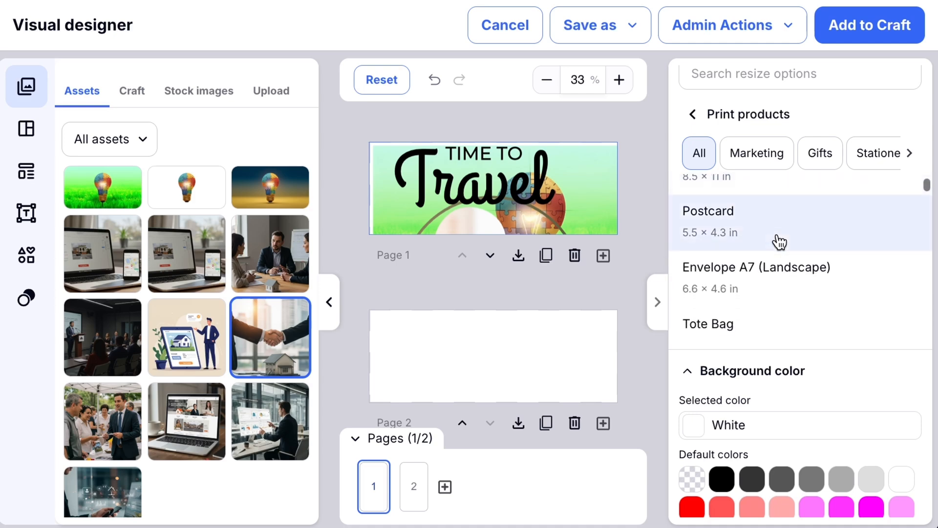
scroll(779, 242, down, 2)
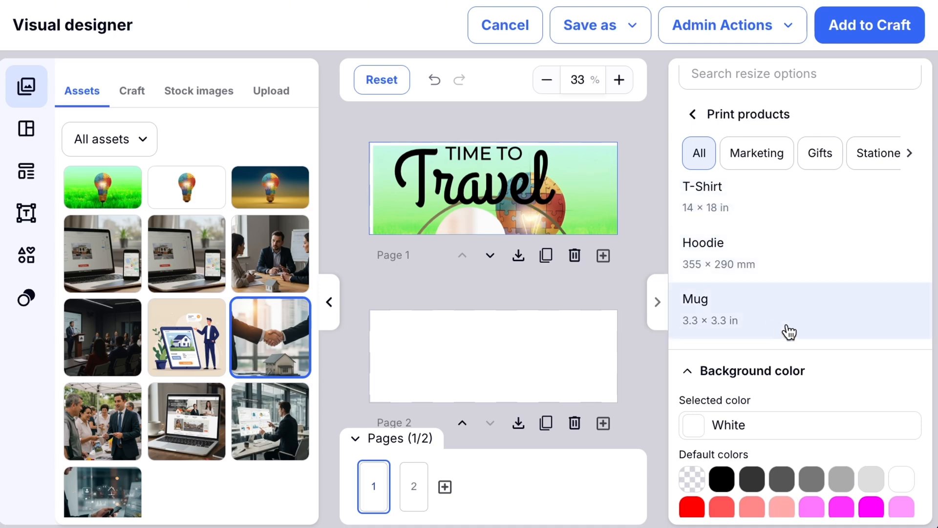
scroll(787, 326, down, 1)
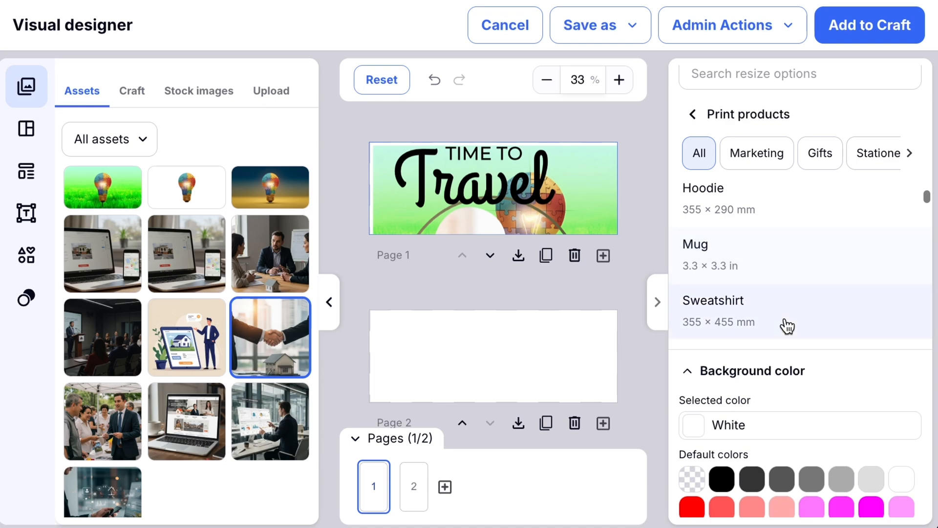
Step: Resize the design to the Worksheet (Portrait) format, 8.5 × 11 in, from the miscellaneous size presets
click(694, 115)
click(735, 327)
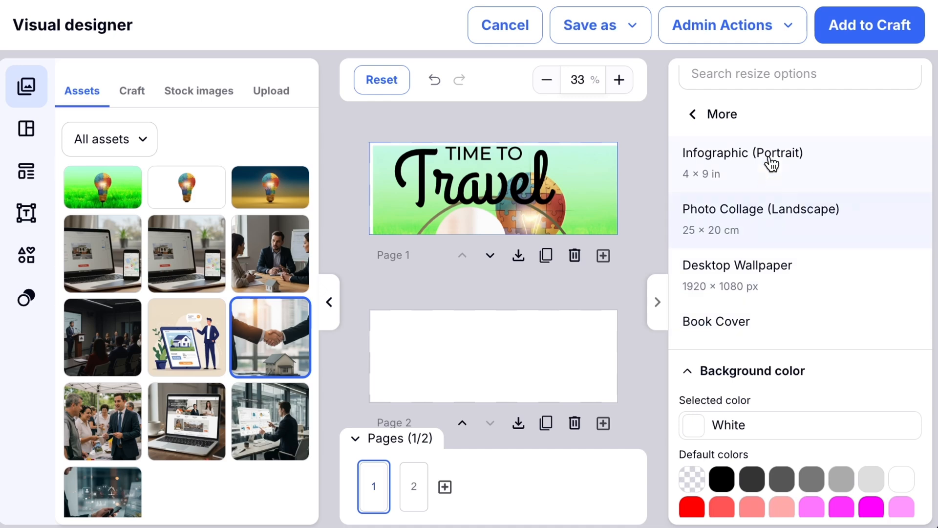
scroll(737, 322, down, 1)
scroll(737, 320, down, 7)
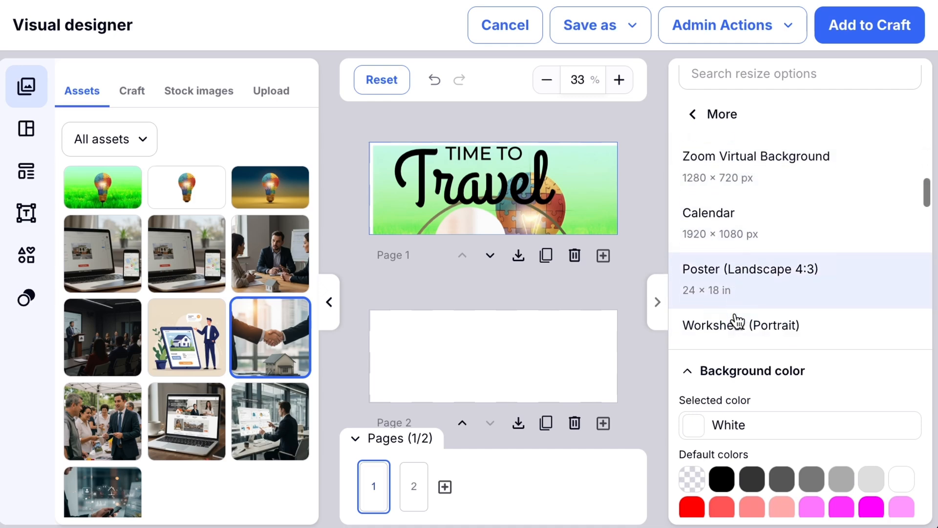
click(745, 282)
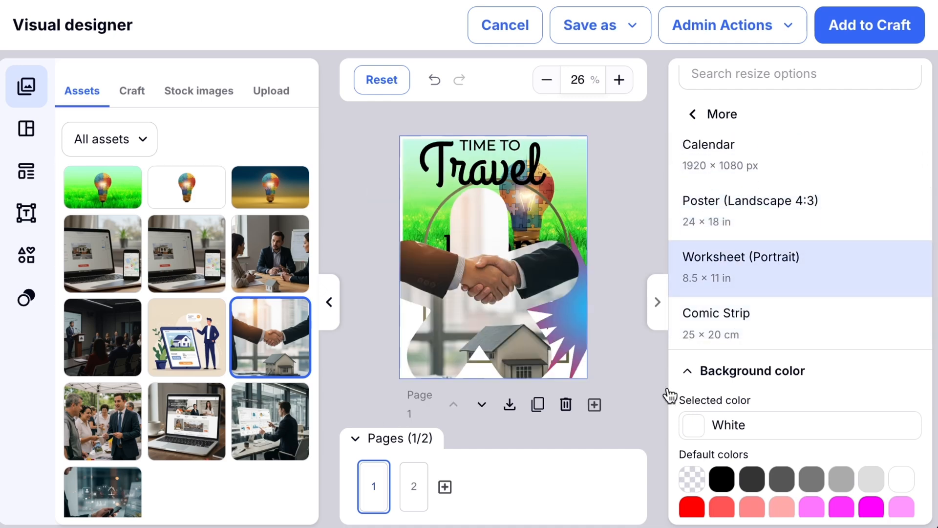